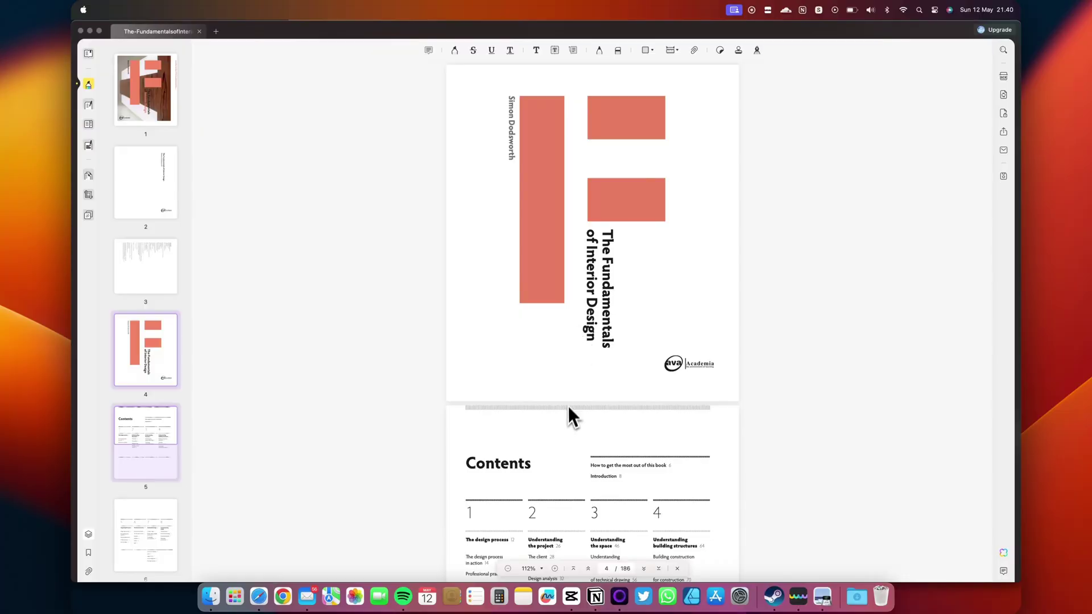
- Scroll through the Fundamentals of Interior Design book from the cover to page 11, 'Why become an interior designer?'
scroll(566, 414, down, 15)
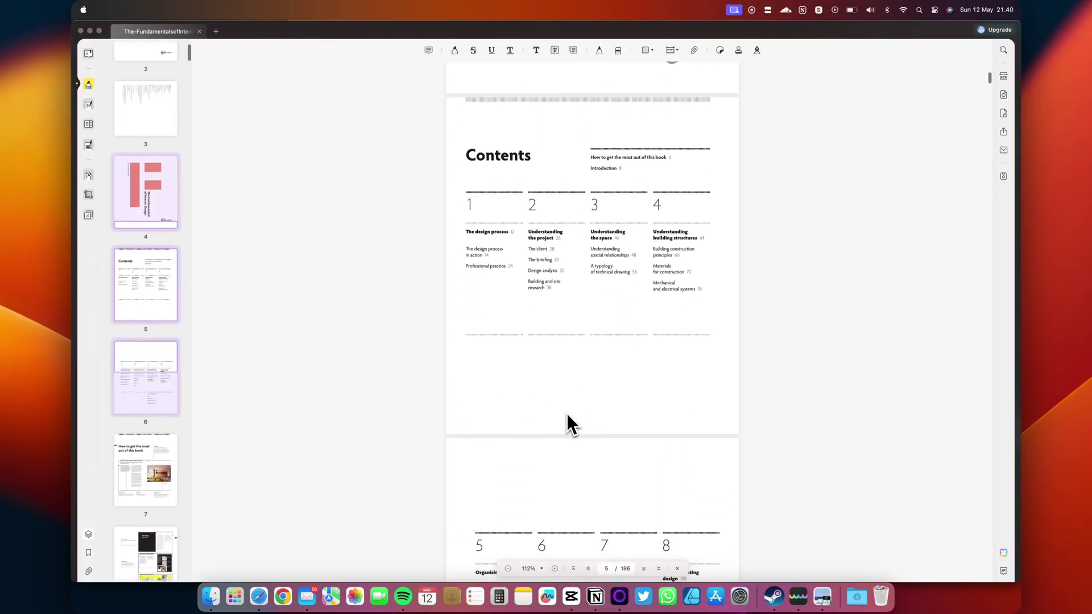
scroll(566, 414, down, 15)
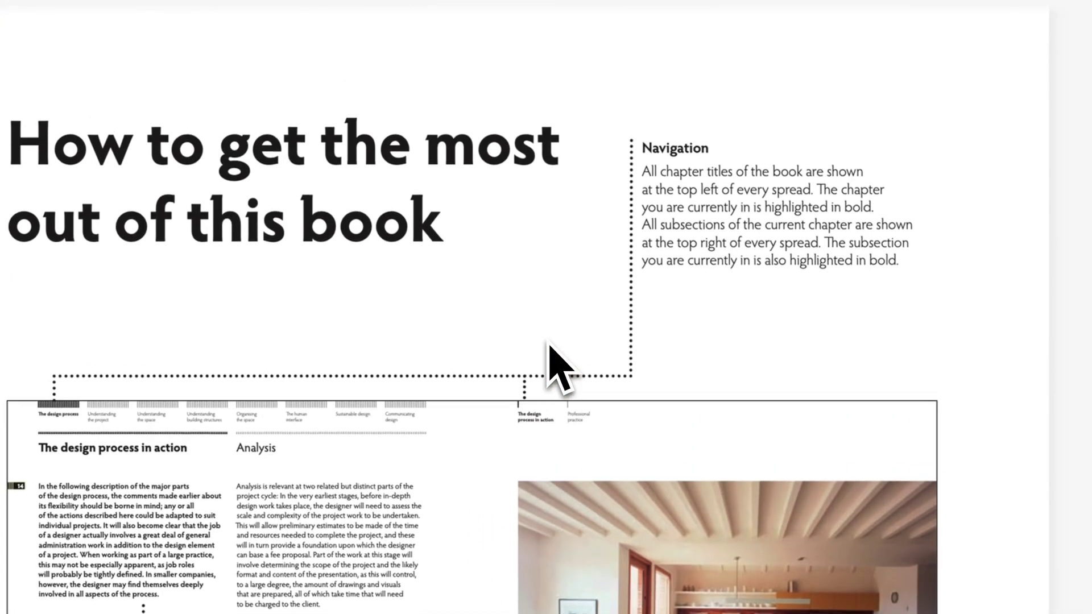
scroll(617, 207, down, 7)
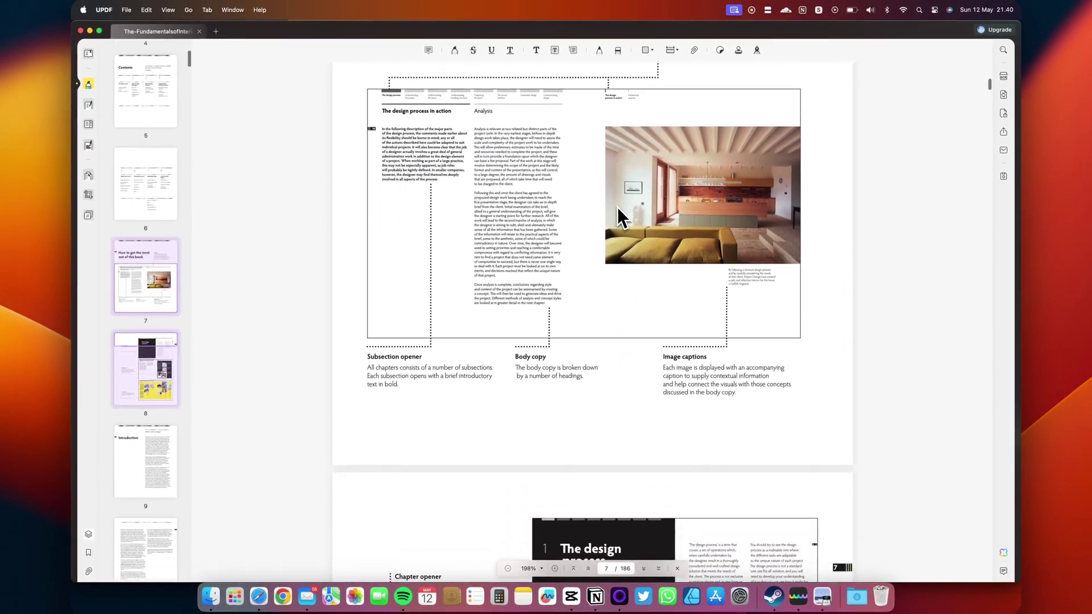
scroll(616, 207, down, 5)
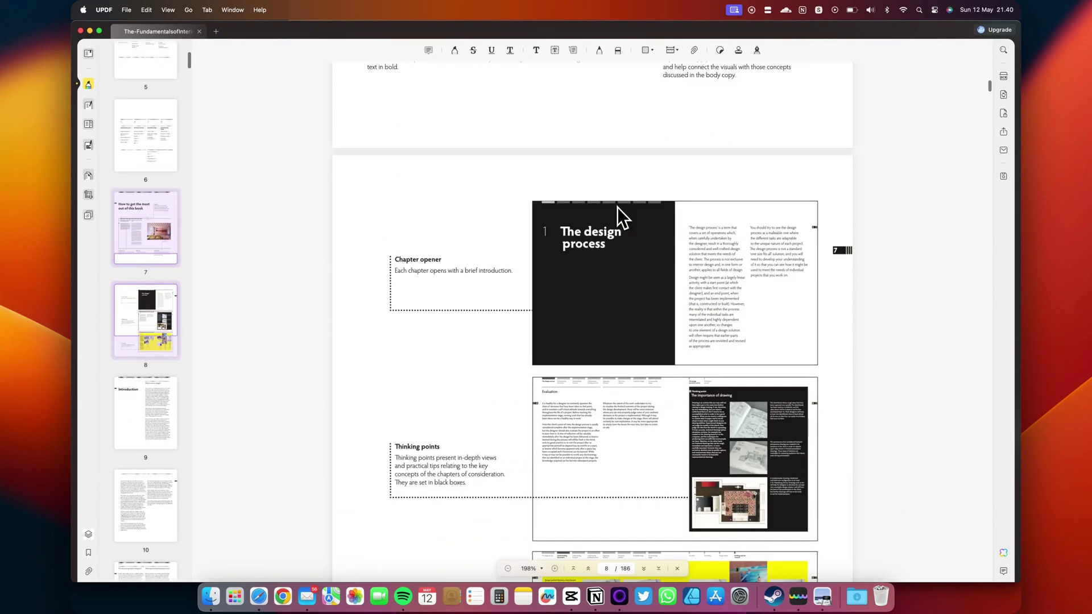
scroll(617, 208, down, 8)
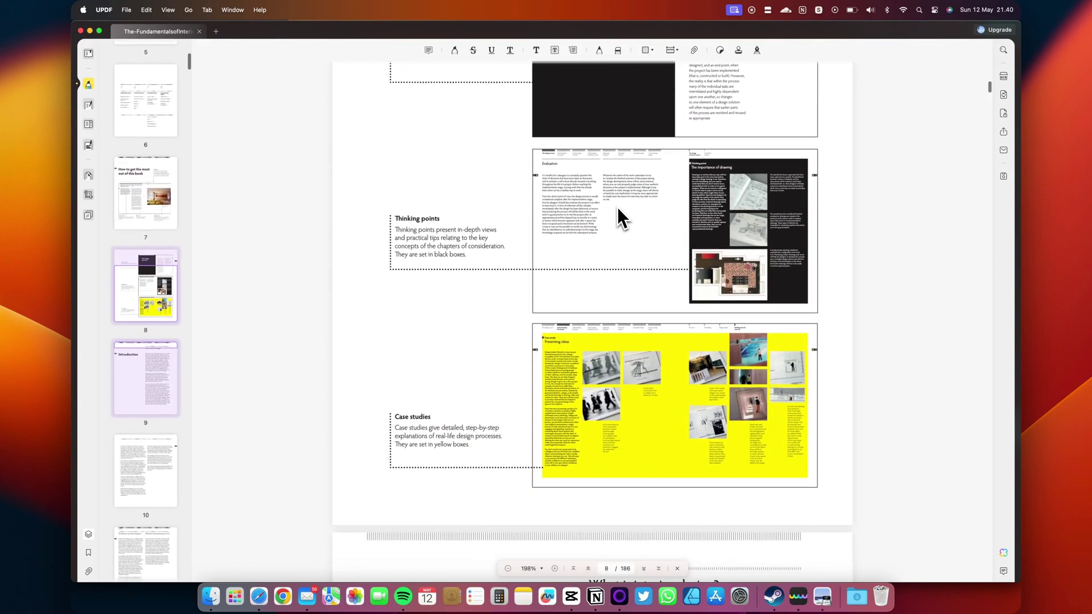
scroll(617, 209, down, 5)
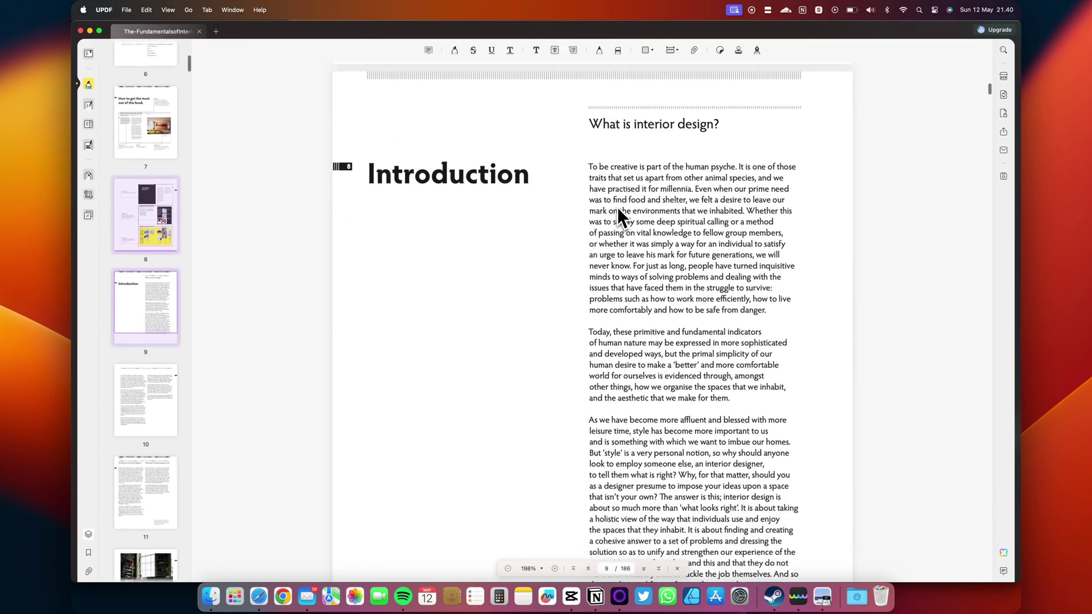
scroll(618, 209, down, 8)
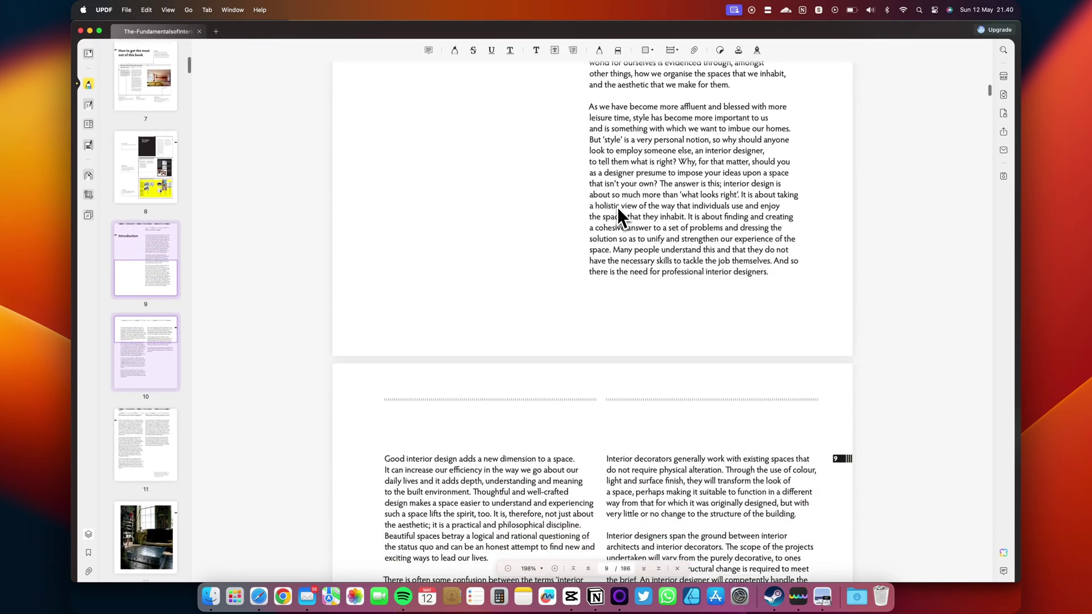
scroll(617, 209, down, 7)
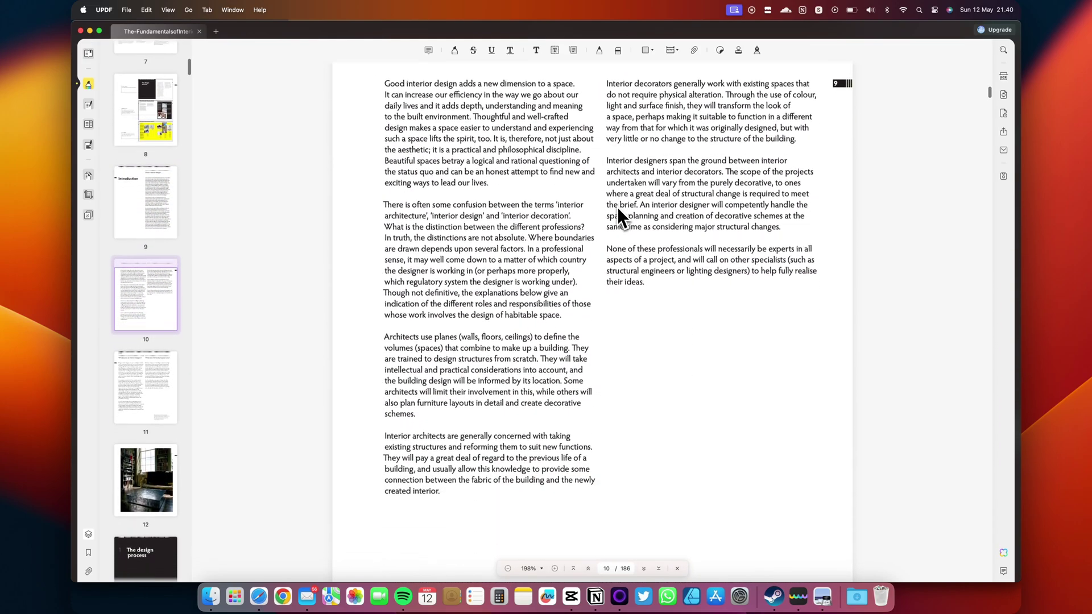
scroll(618, 209, down, 5)
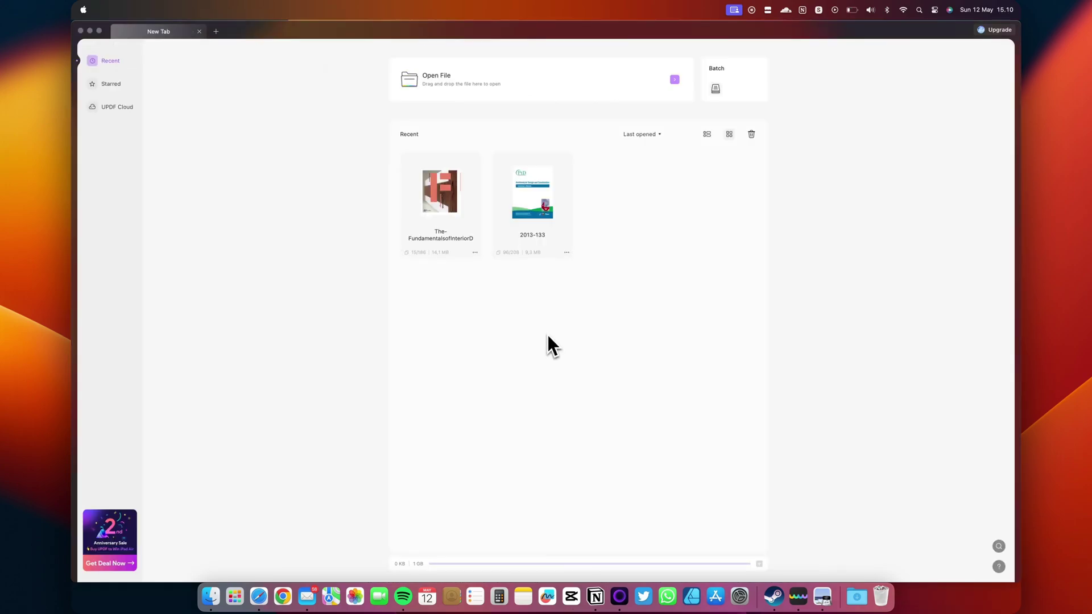
- Open The-FundamentalsofInteriorDesign-ARCH593A.pdf from the Downloads folder
click(424, 95)
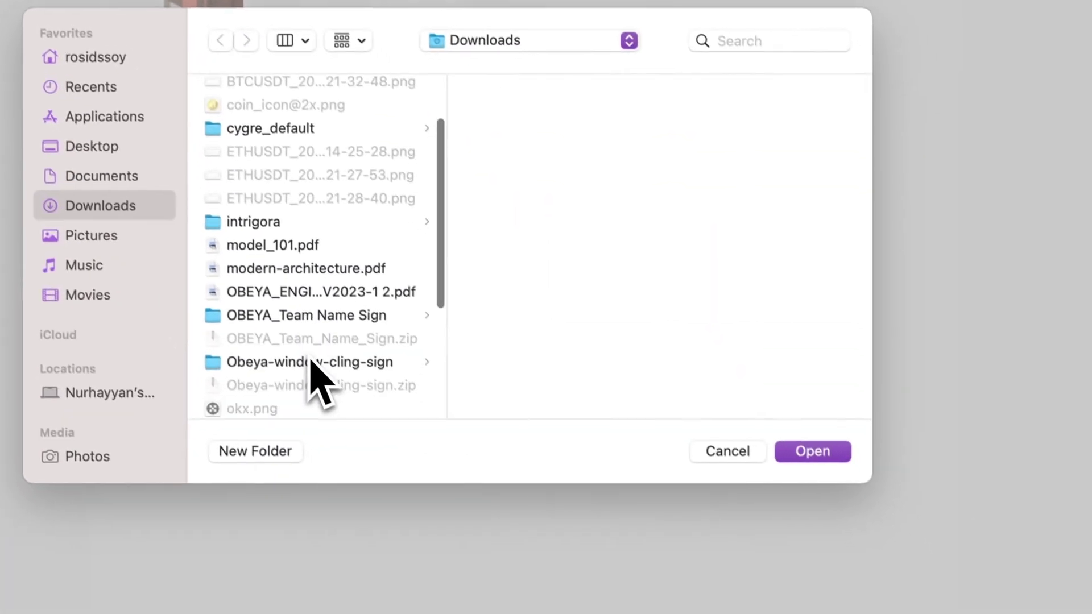
scroll(311, 372, down, 5)
click(333, 327)
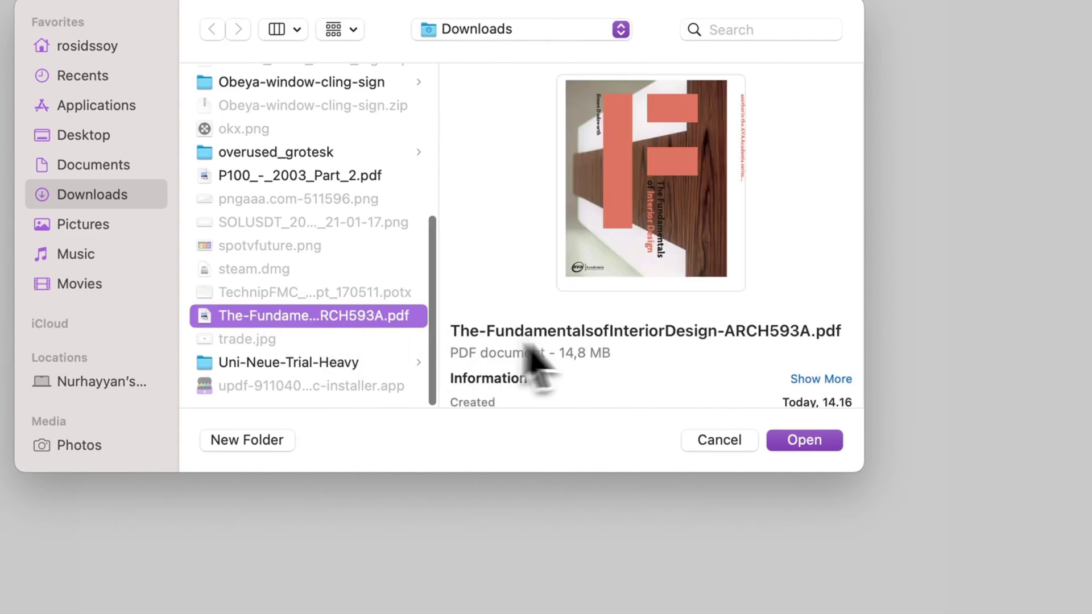
click(794, 445)
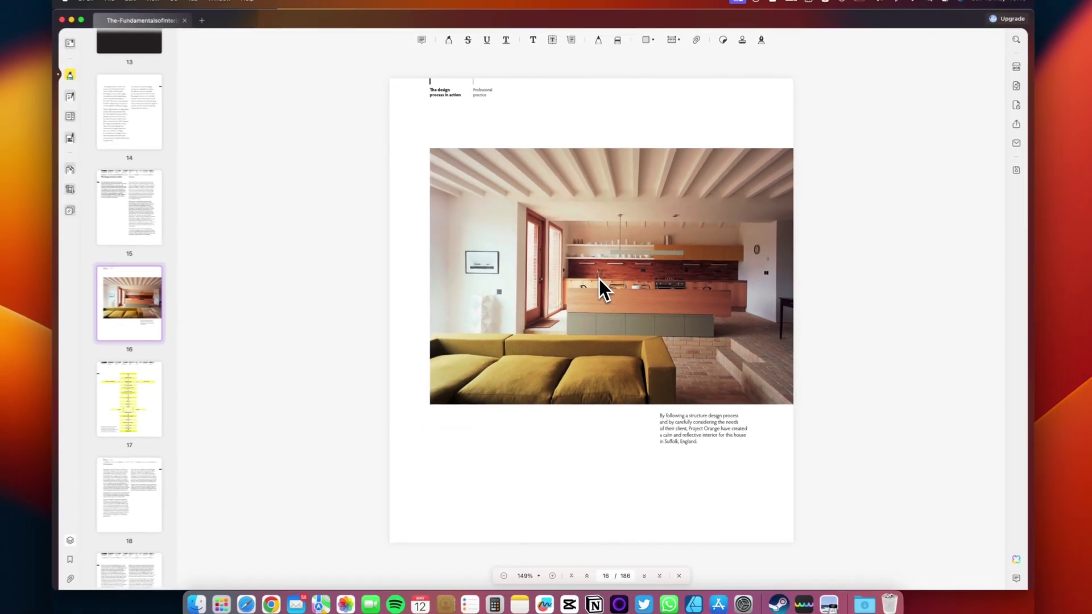
- Switch the book to Two Page View so pages show as side-by-side spreads
scroll(599, 281, up, 5)
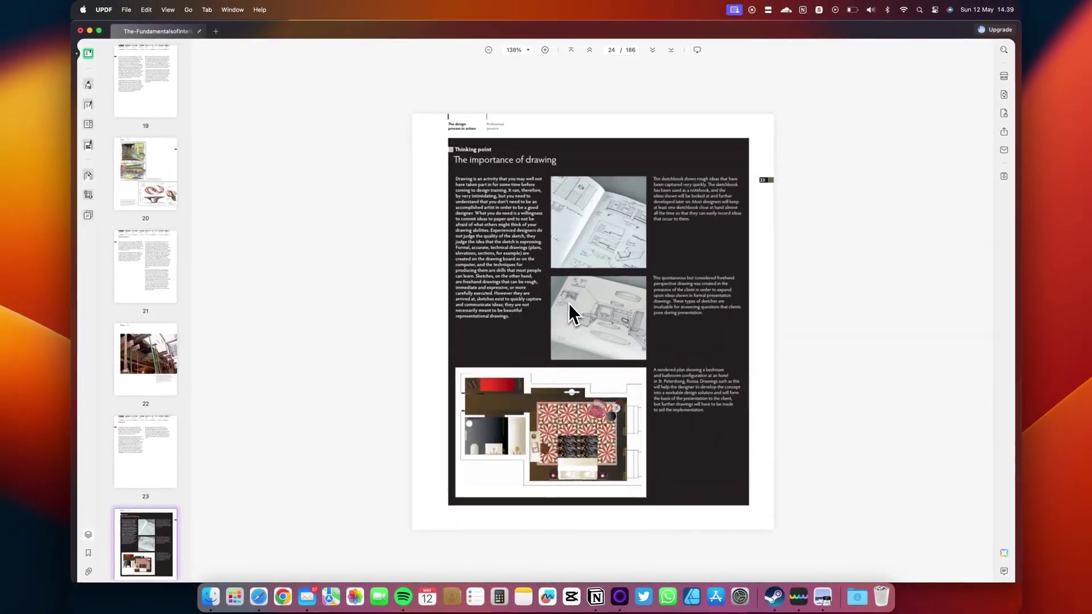
scroll(568, 303, down, 5)
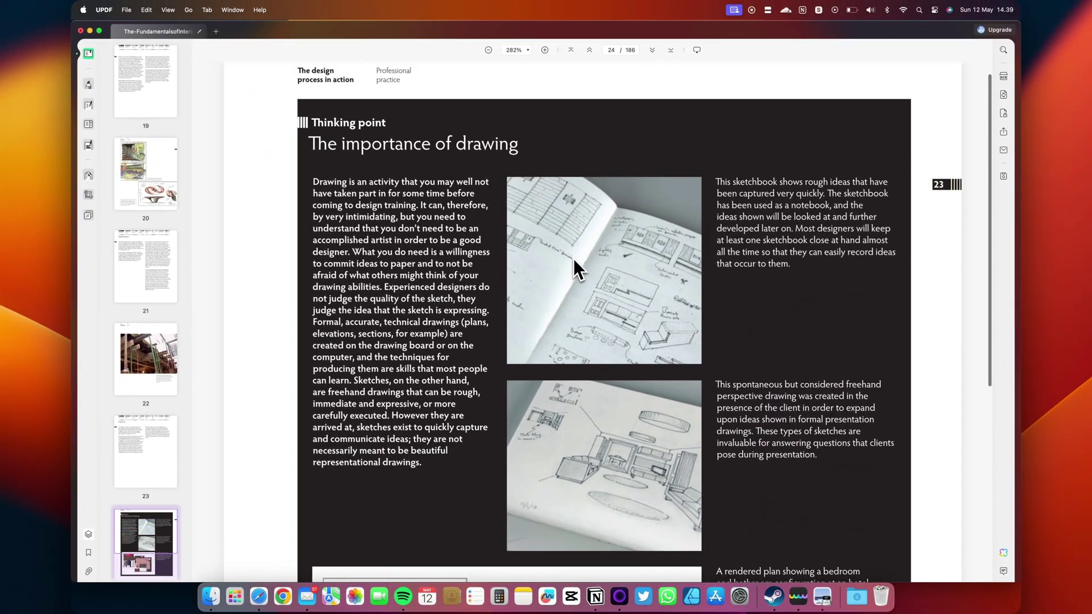
scroll(571, 262, up, 1)
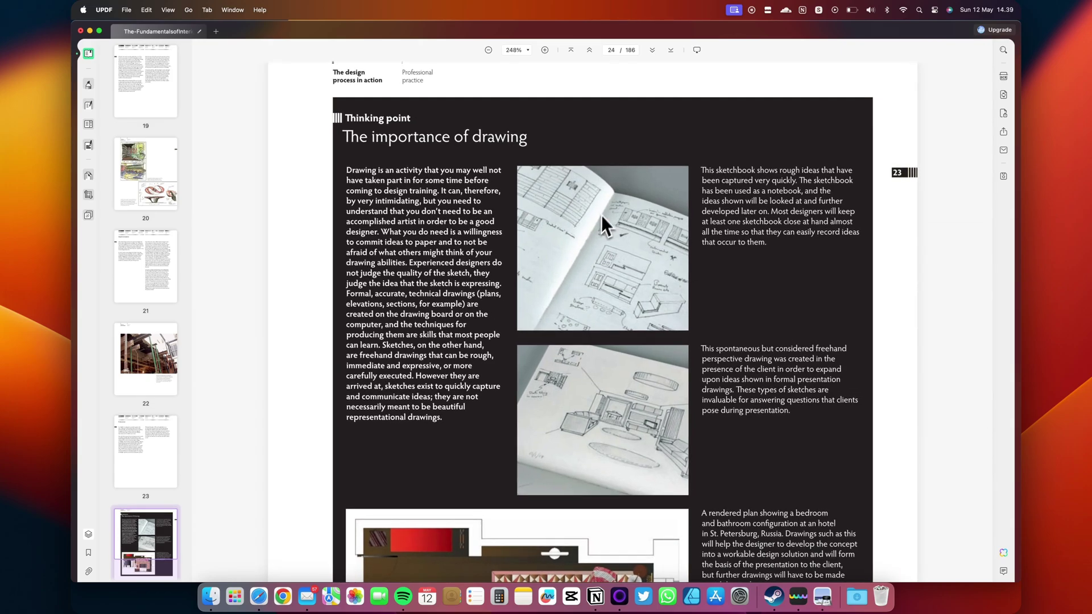
click(168, 10)
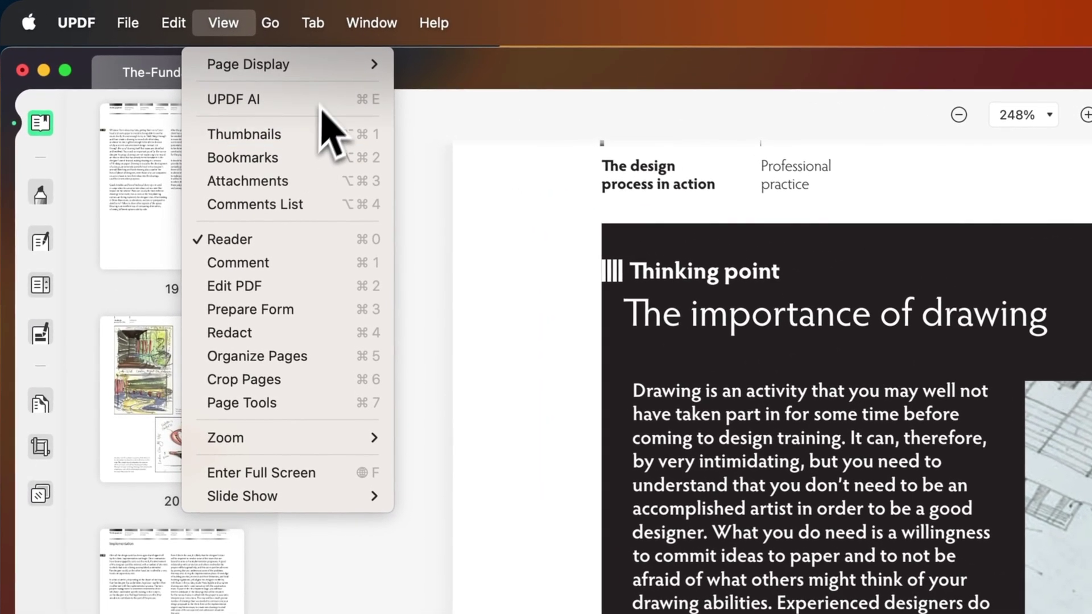
mouse_move(214, 31)
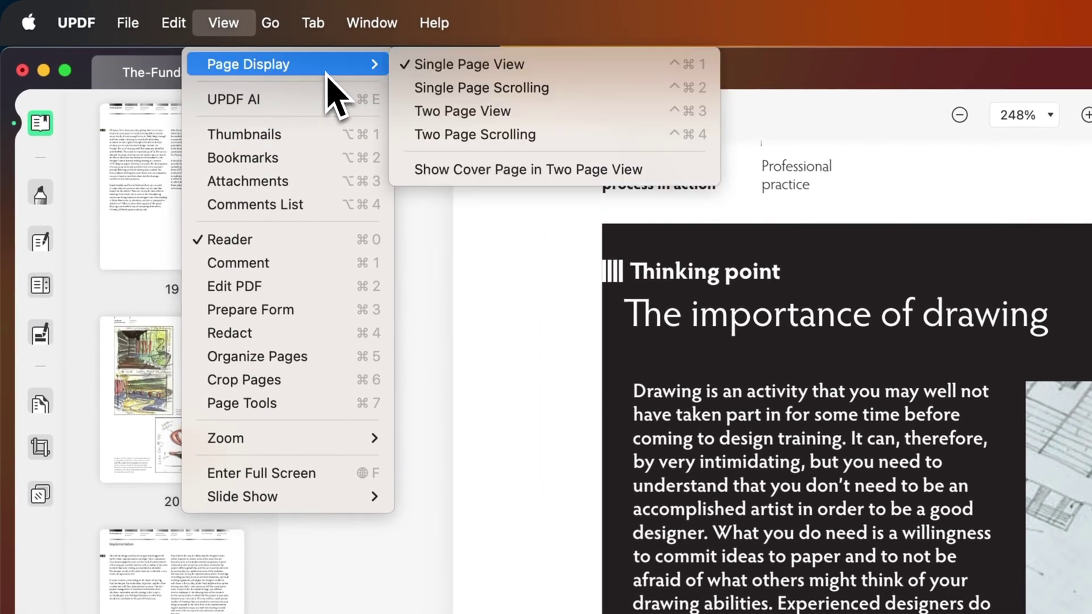
click(455, 111)
scroll(643, 334, down, 5)
scroll(795, 469, up, 3)
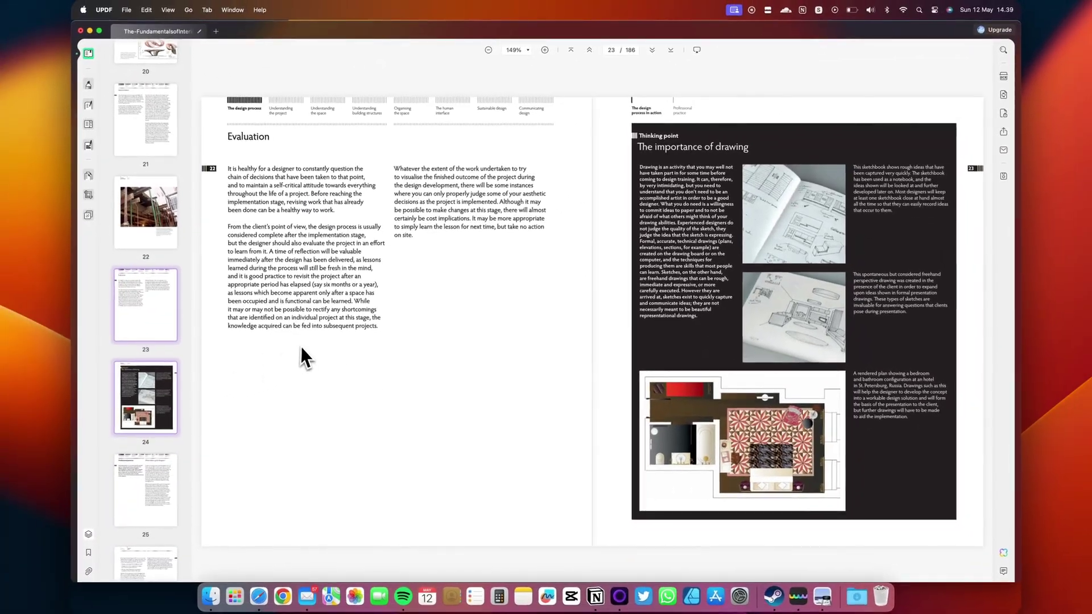
scroll(302, 372, down, 3)
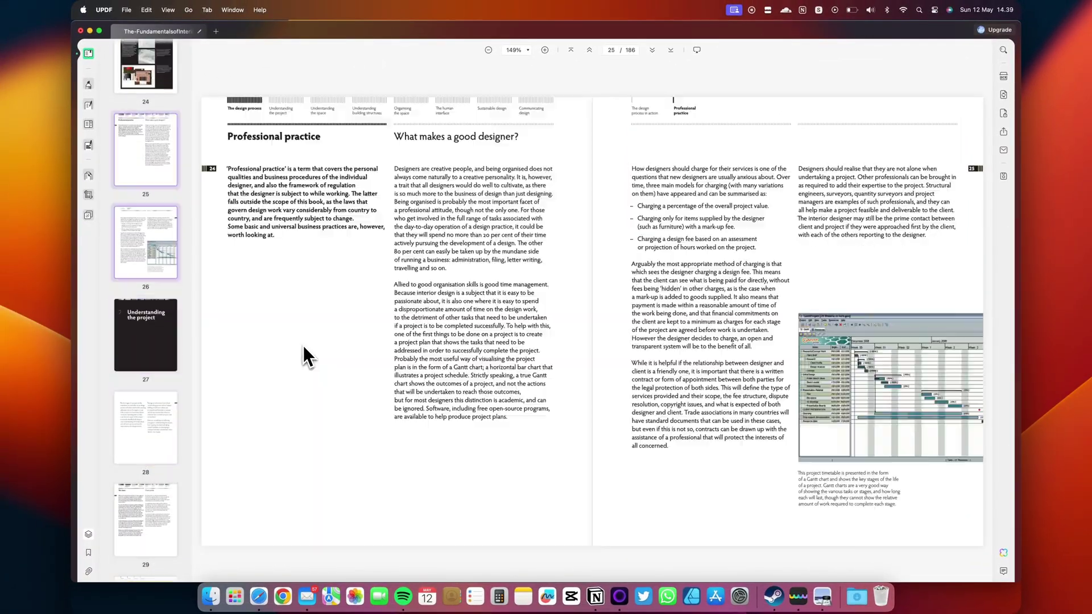
scroll(302, 346, up, 3)
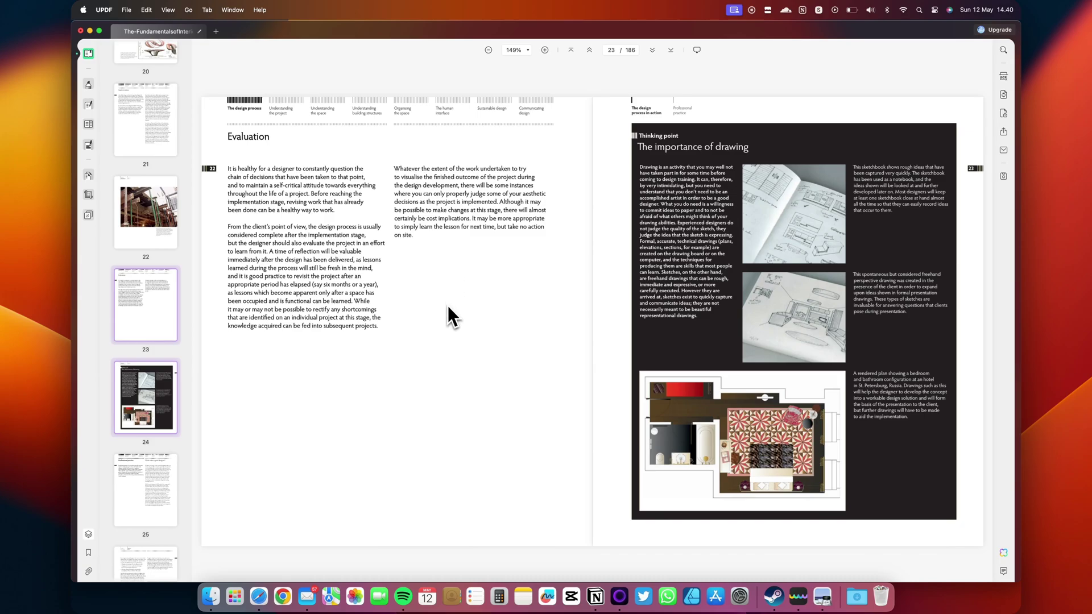
- Play the book as a full-screen slide show from the start, then exit it
click(168, 9)
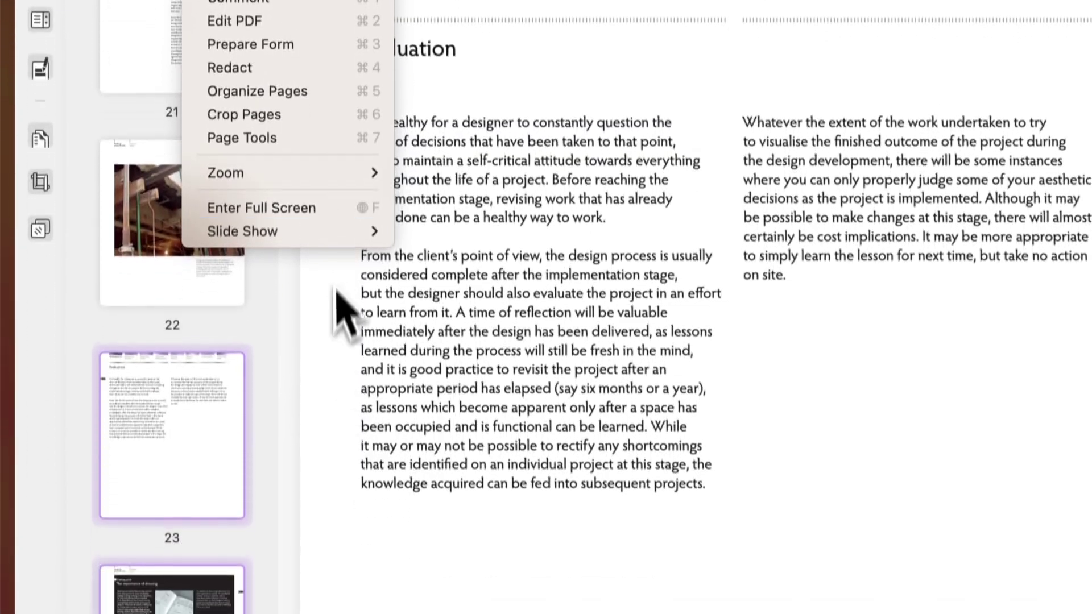
mouse_move(357, 230)
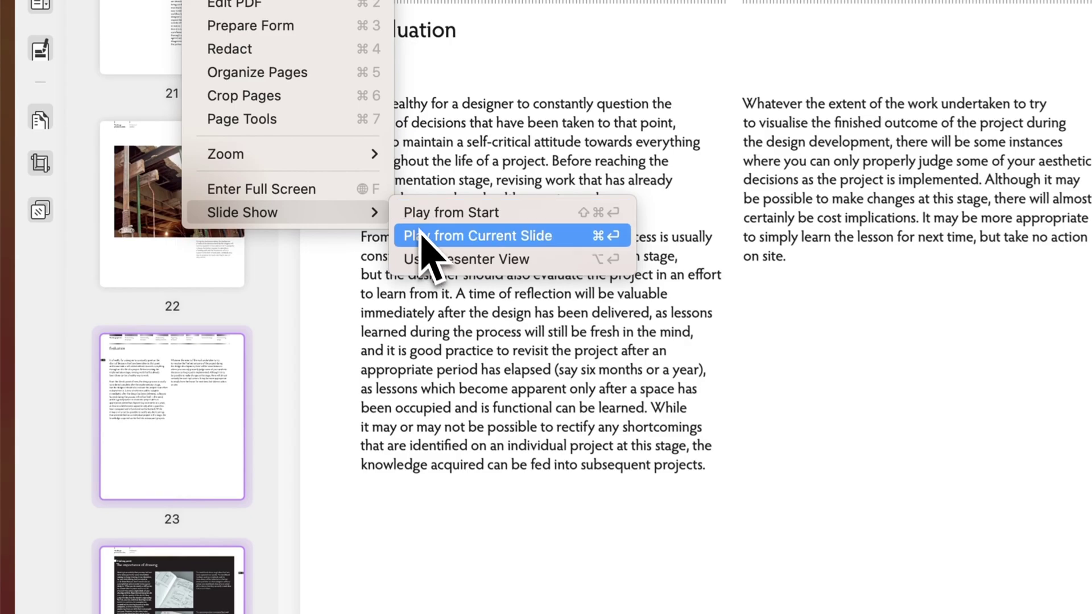
click(421, 234)
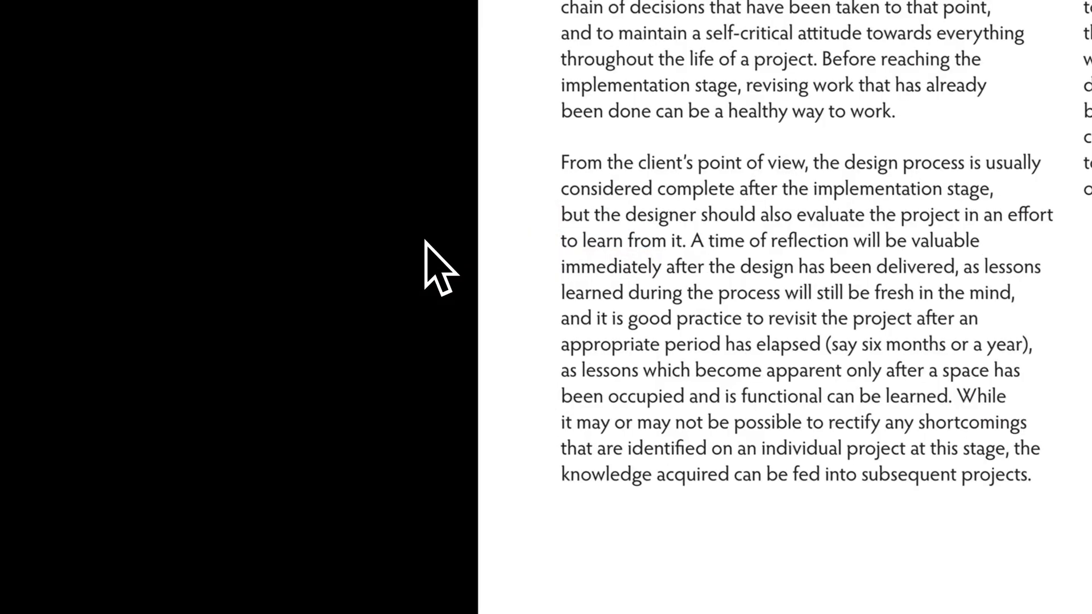
key(Escape)
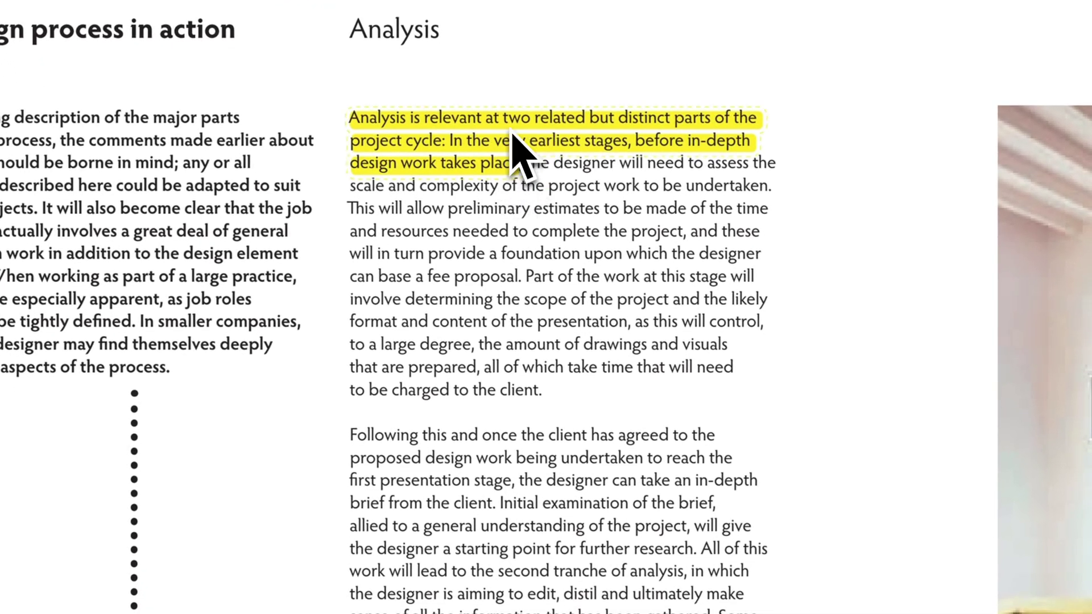
- Highlight the opening Analysis lines in yellow, add a strikethrough, and write an 'Interior des…' note comment
drag(353, 436, 535, 477)
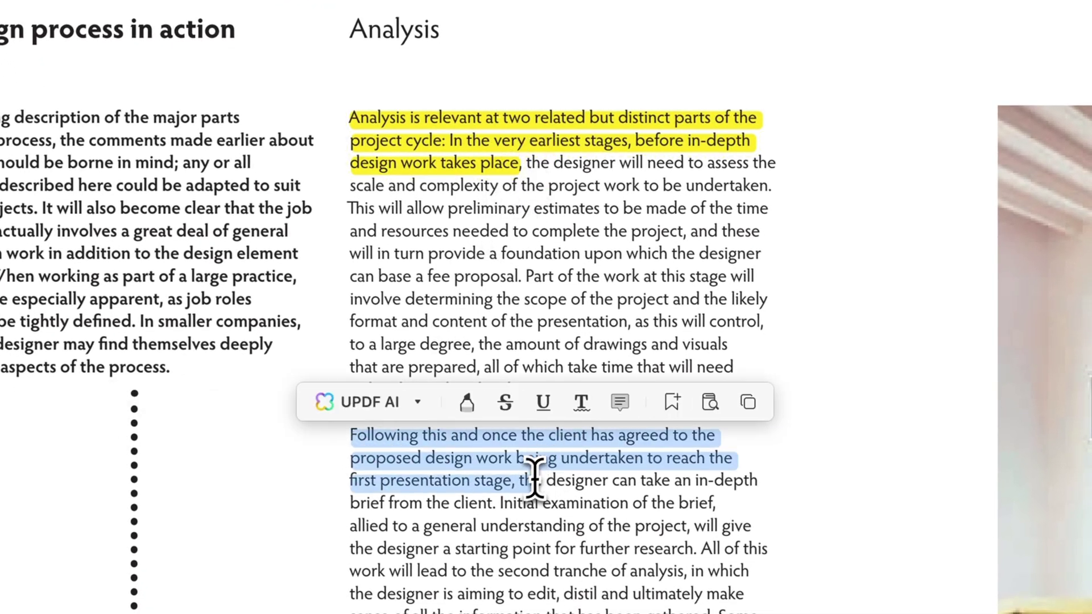
click(467, 402)
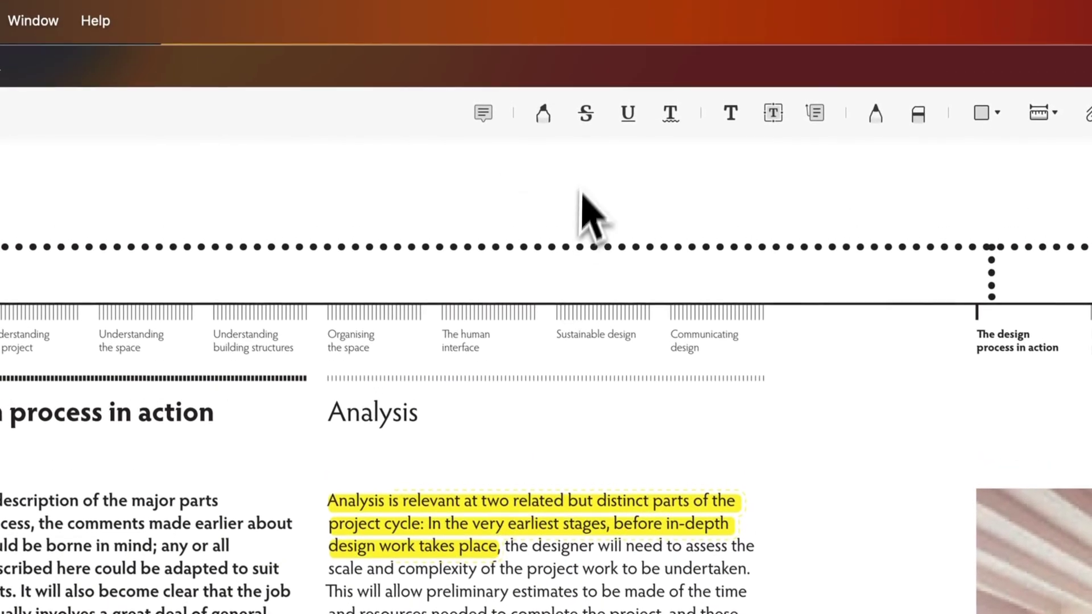
click(585, 112)
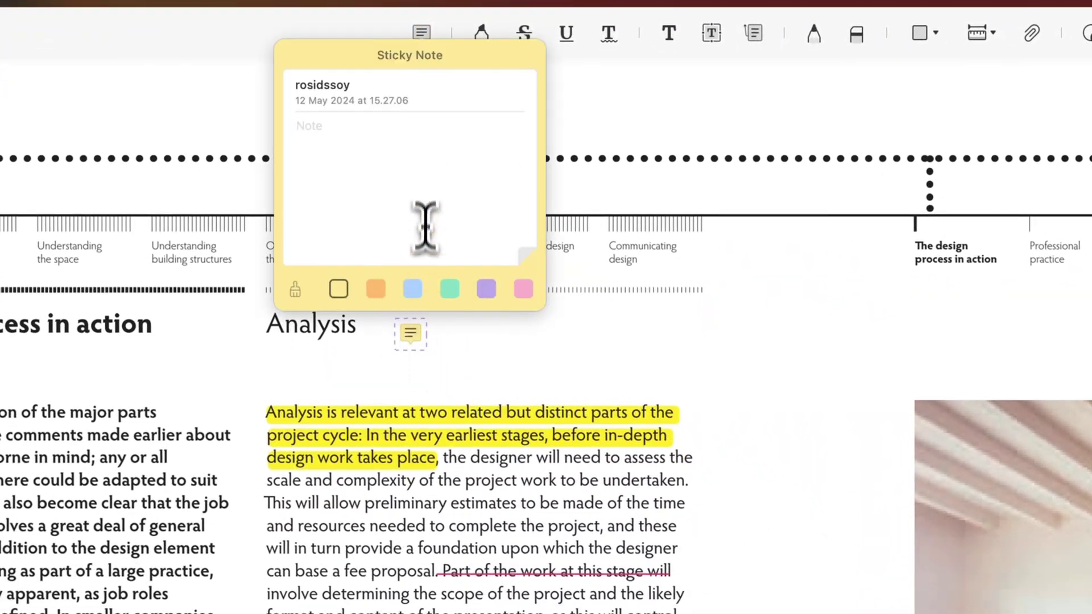
text(Interior des)
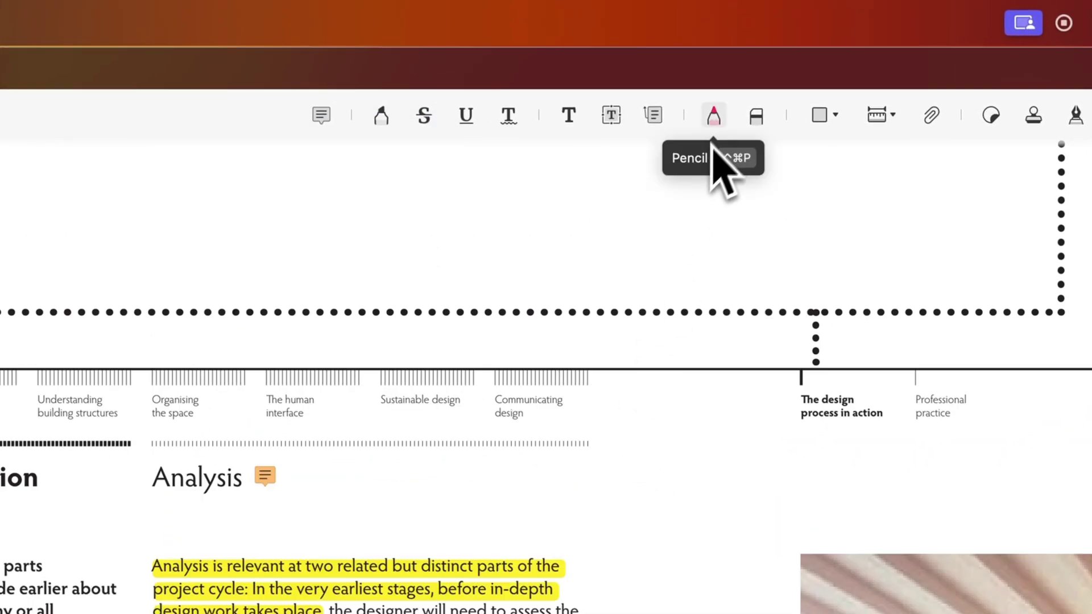
- Draw a rectangle around the Analysis lines about drawings and visuals charged to the client
click(820, 115)
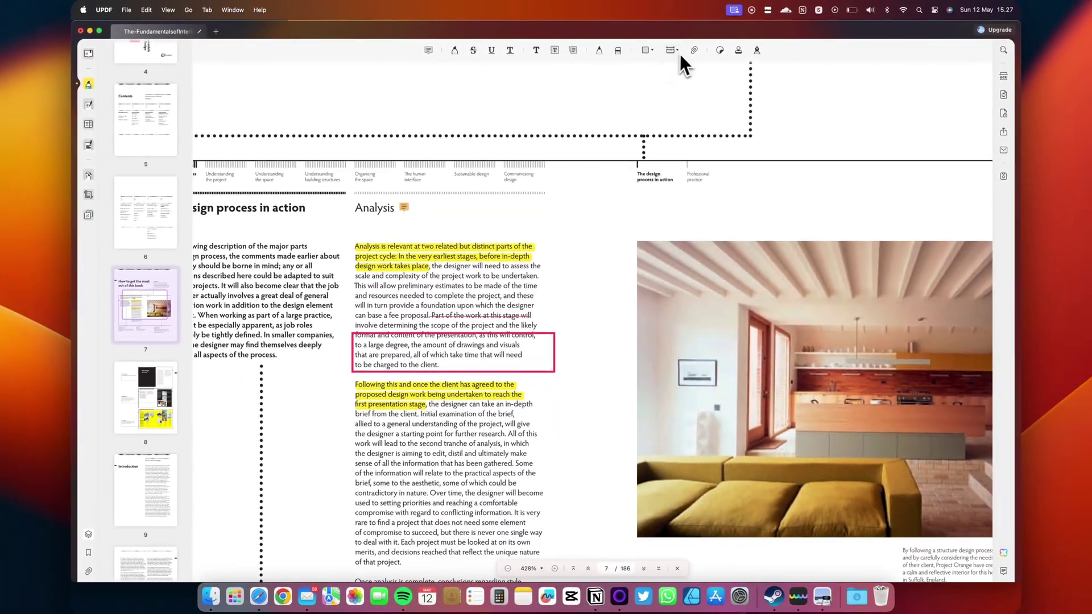
- Place a checkmark sticker, shrunk and positioned beside the kitchen photo
click(720, 50)
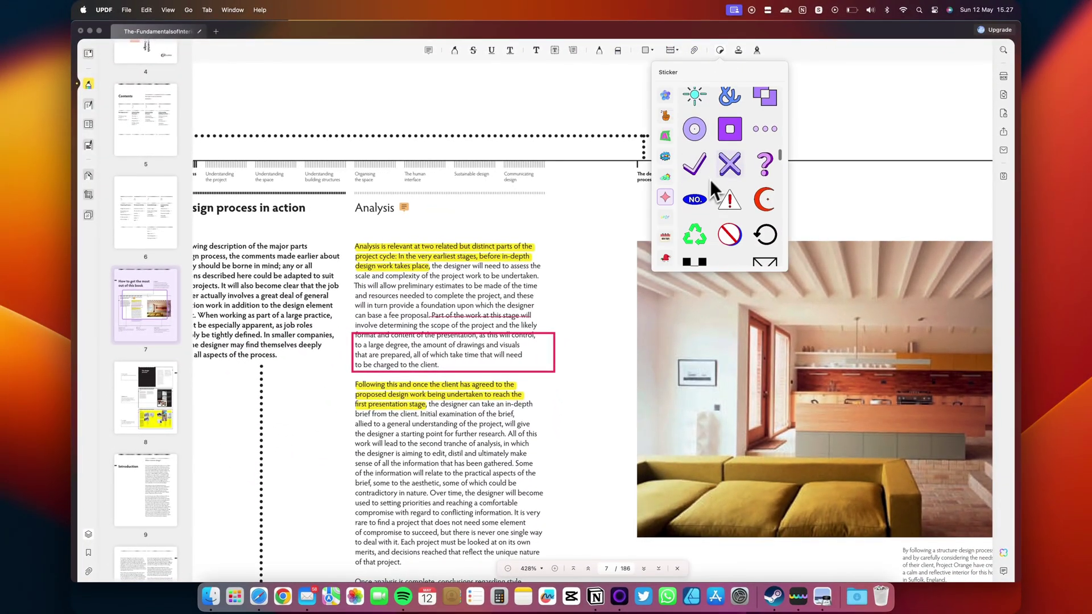
click(708, 165)
click(779, 209)
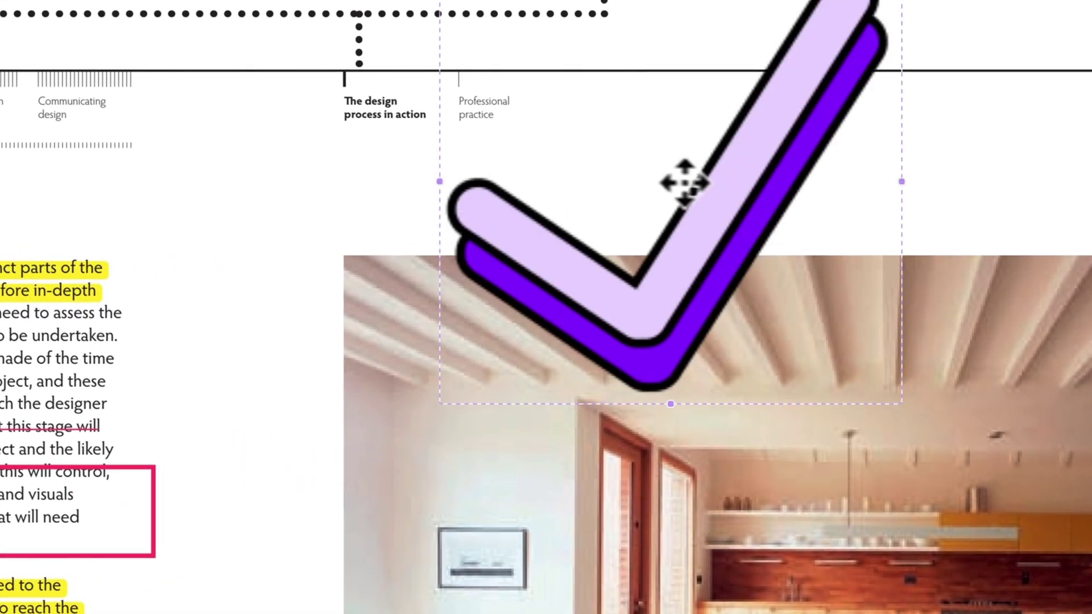
drag(685, 182, 714, 384)
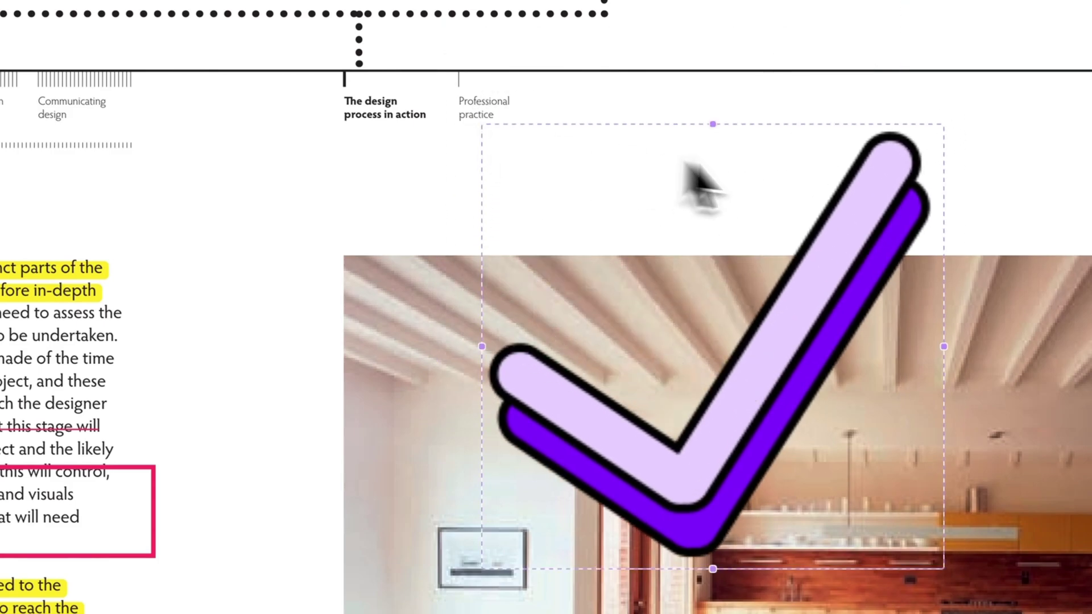
drag(712, 127, 320, 435)
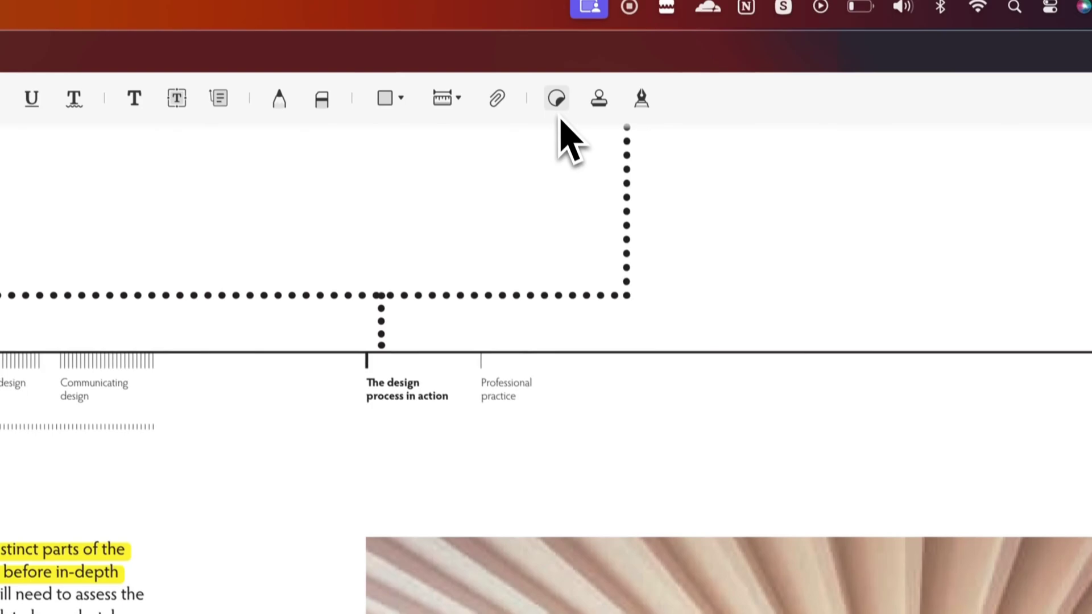
- Add a REVIEWED stamp above the kitchen photo, then move on to page 52
click(558, 116)
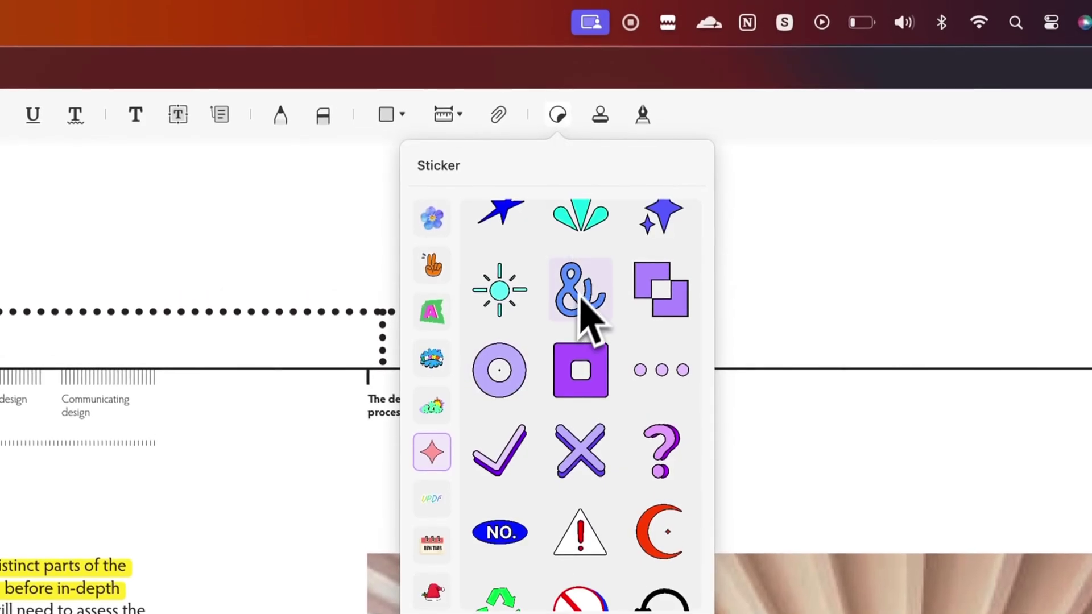
click(598, 120)
key(Escape)
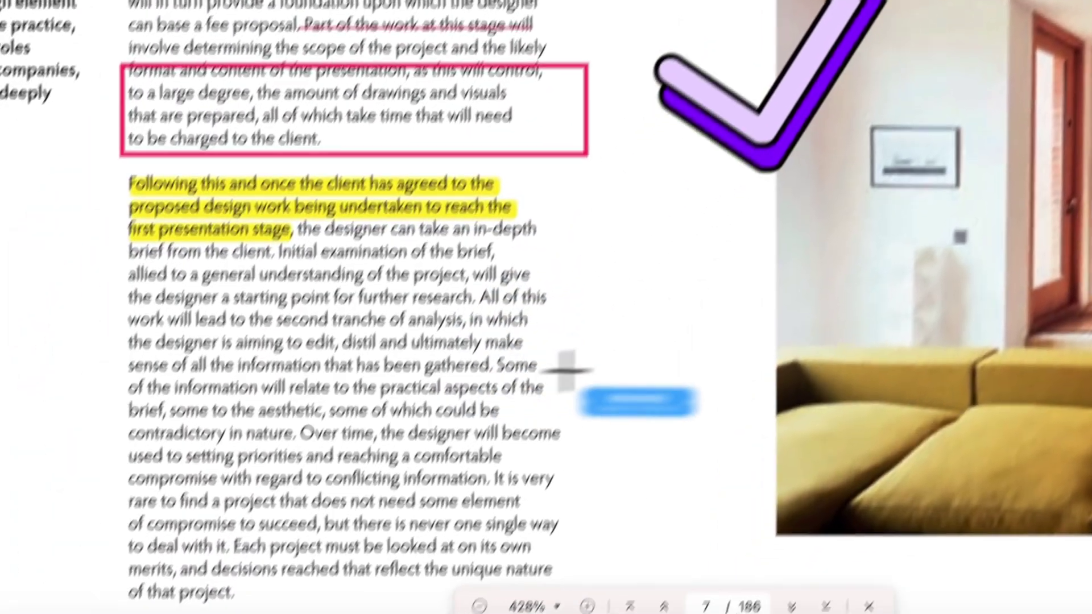
click(566, 370)
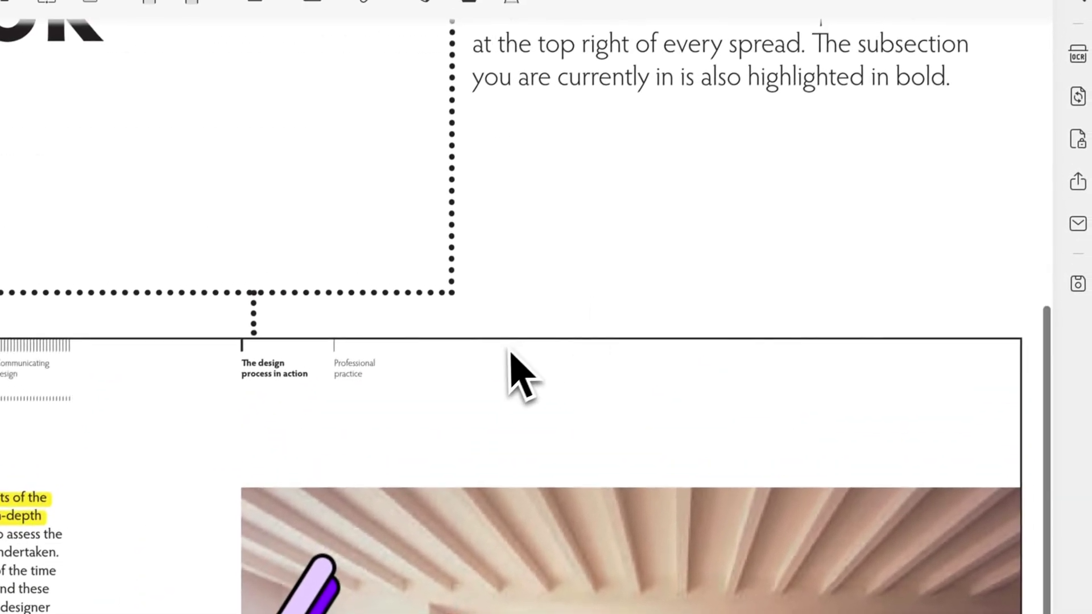
scroll(512, 364, down, 3)
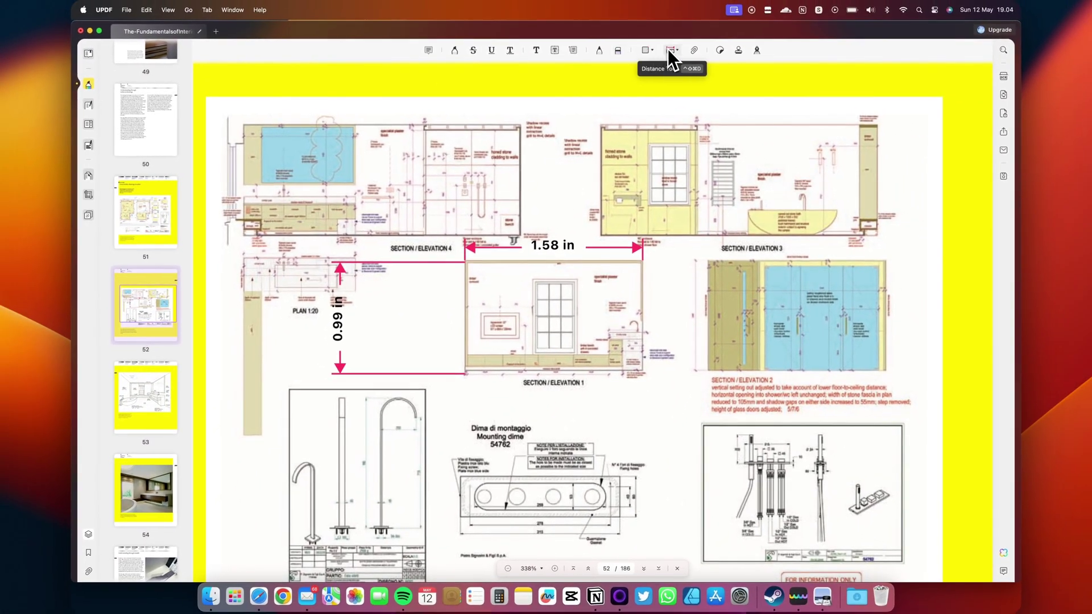
- Measure Section / Elevation 3 on page 52: 2.48 in across and 0.97 in high
click(670, 50)
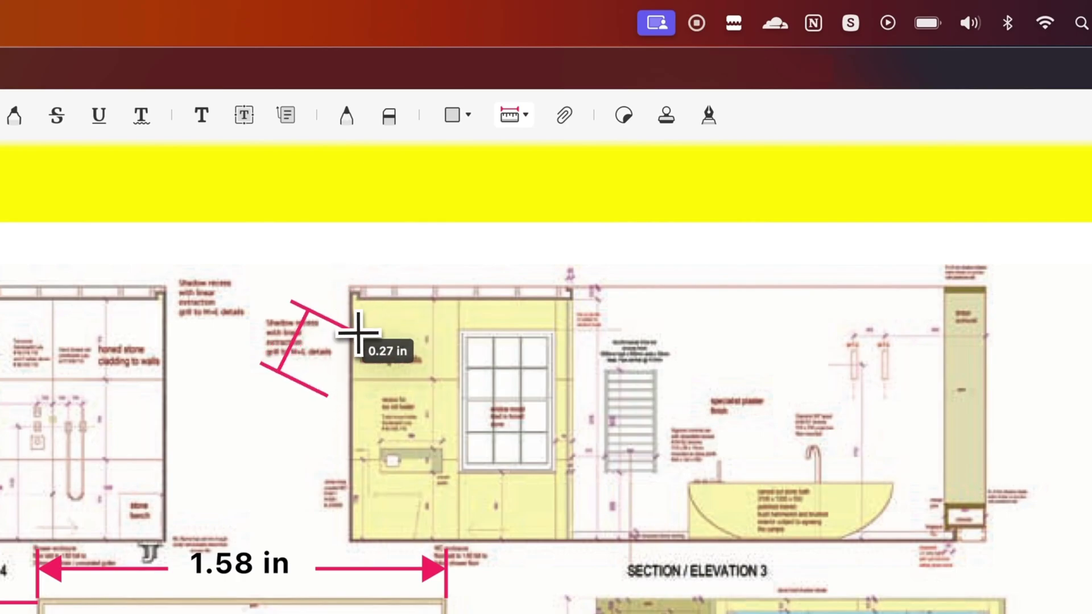
click(489, 116)
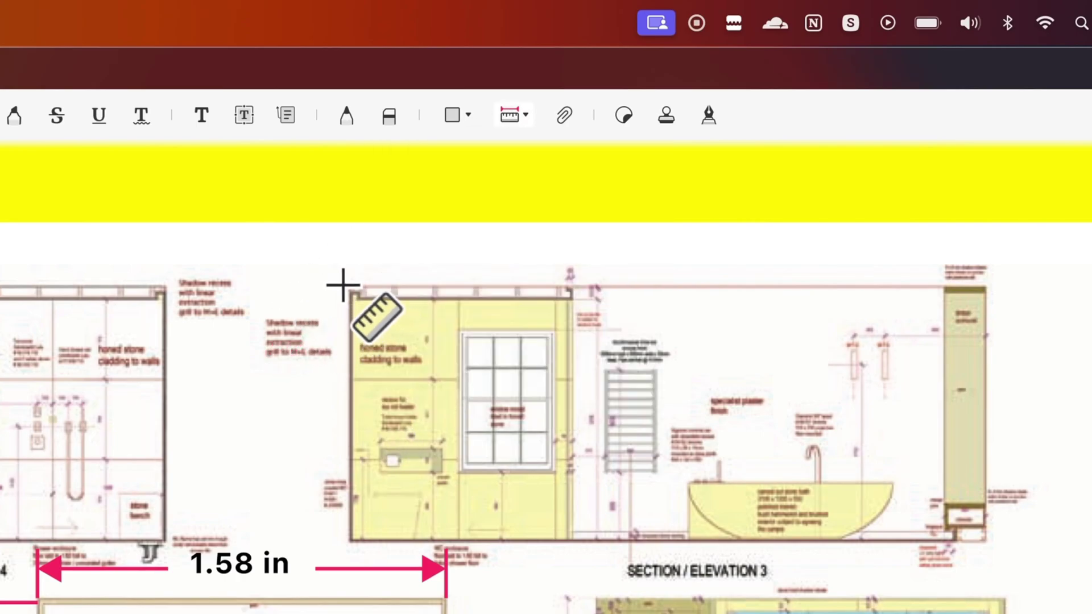
drag(343, 285, 984, 285)
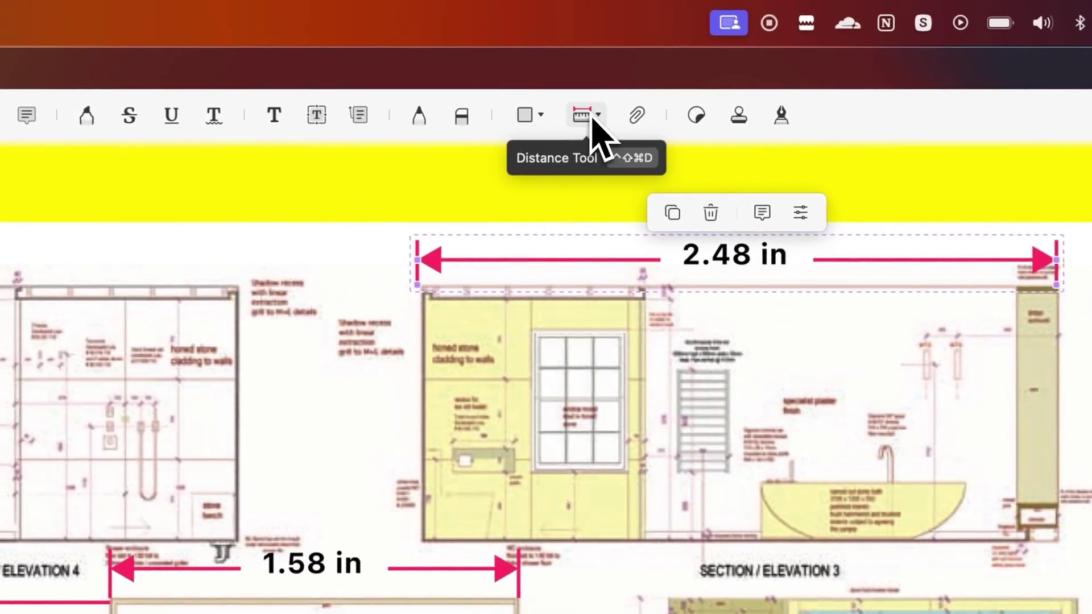
click(344, 52)
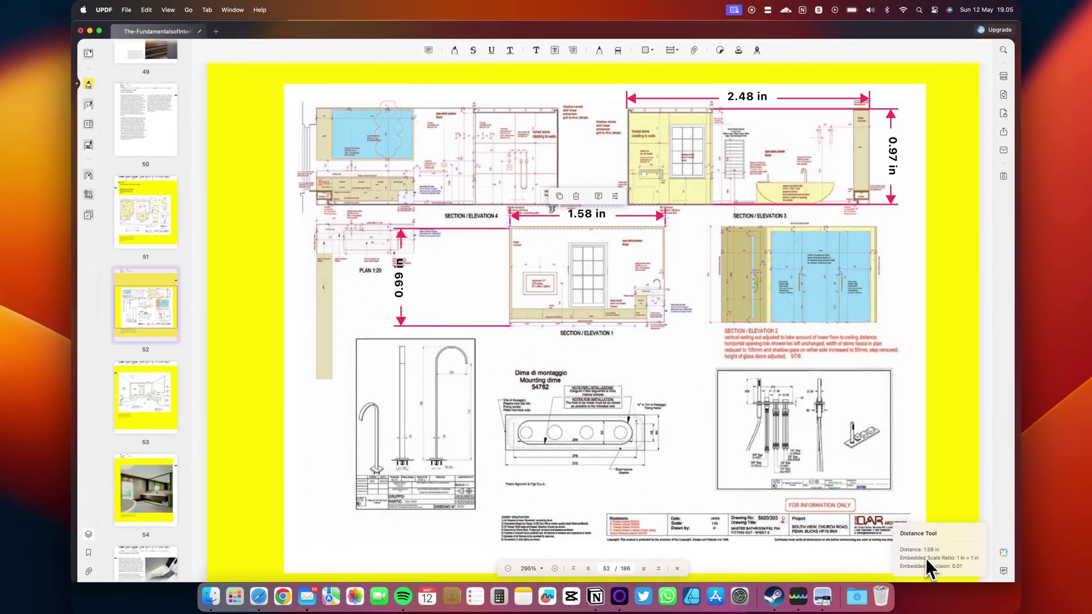
scroll(963, 566, down, 1)
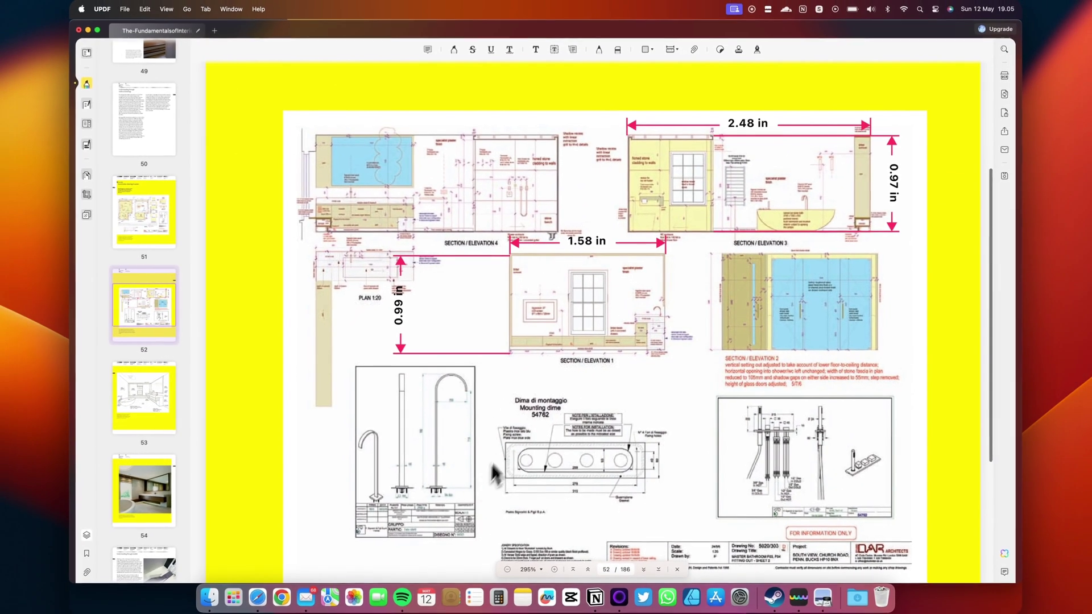
- On page 50, delete the closing Variations sentence so the first paragraph ends at 'communicate'
scroll(495, 469, down, 2)
scroll(512, 444, down, 3)
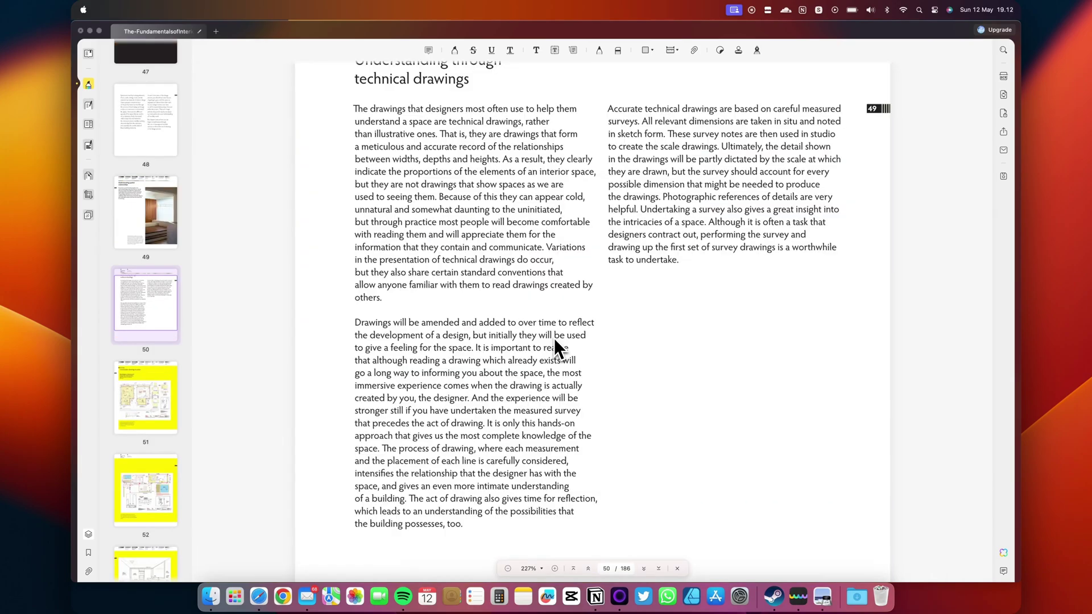
scroll(554, 244, up, 3)
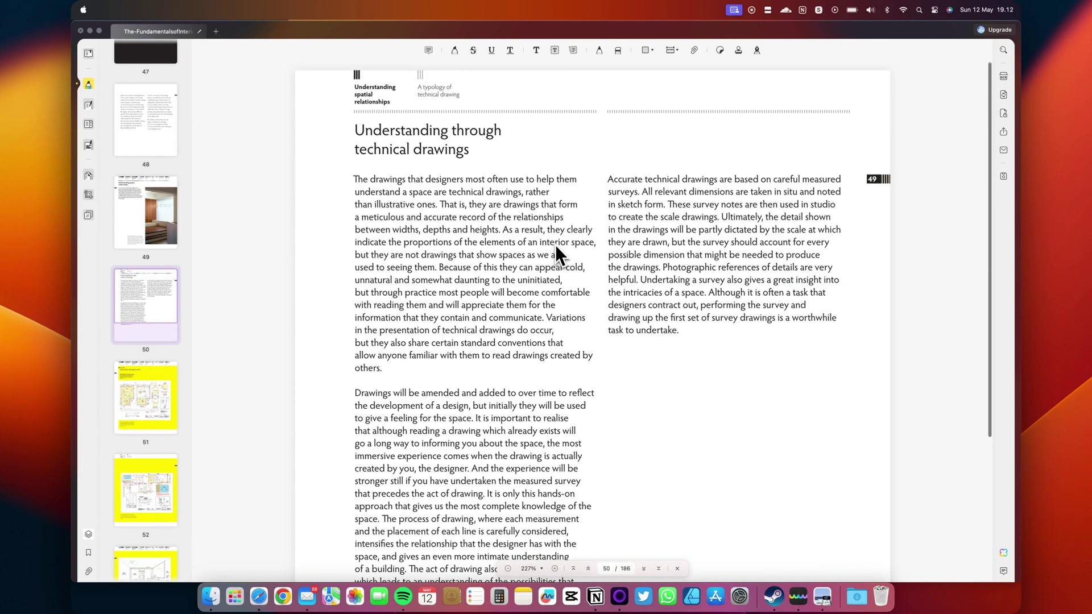
scroll(555, 244, down, 1)
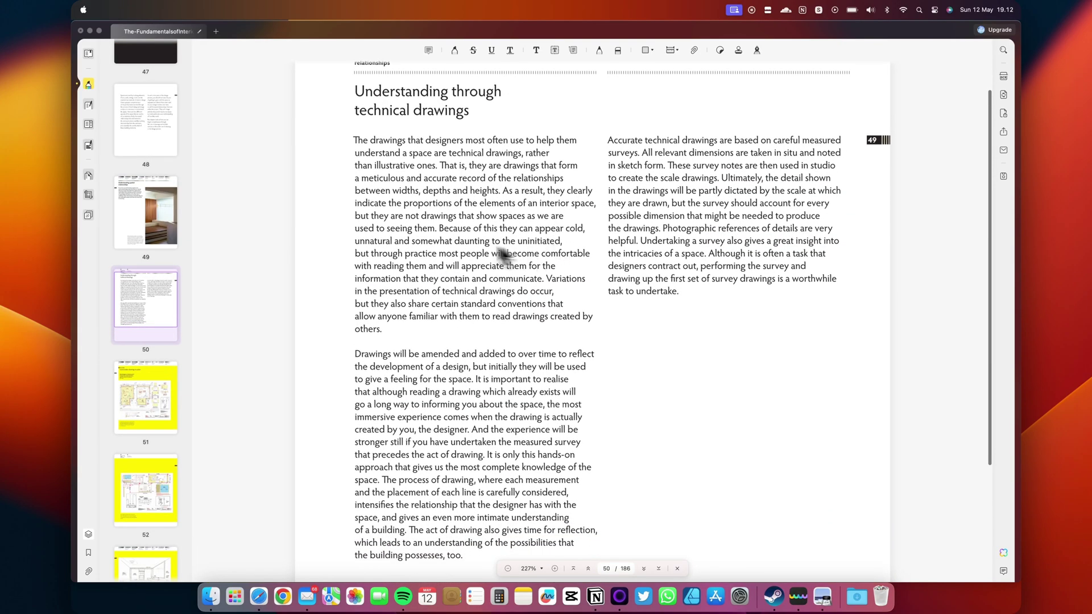
click(92, 107)
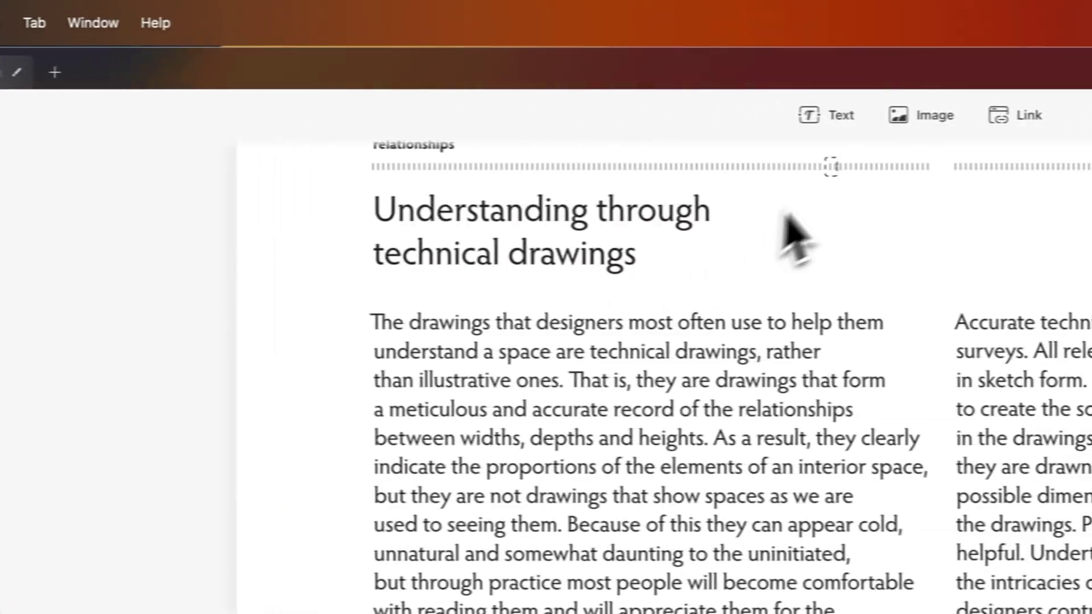
click(825, 117)
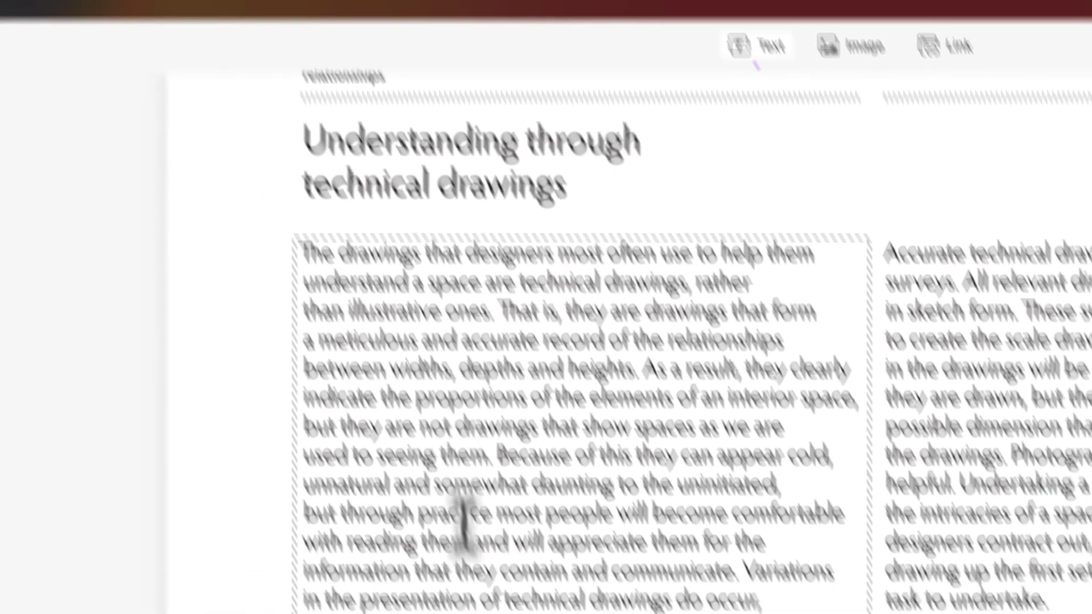
click(302, 537)
drag(301, 536, 458, 373)
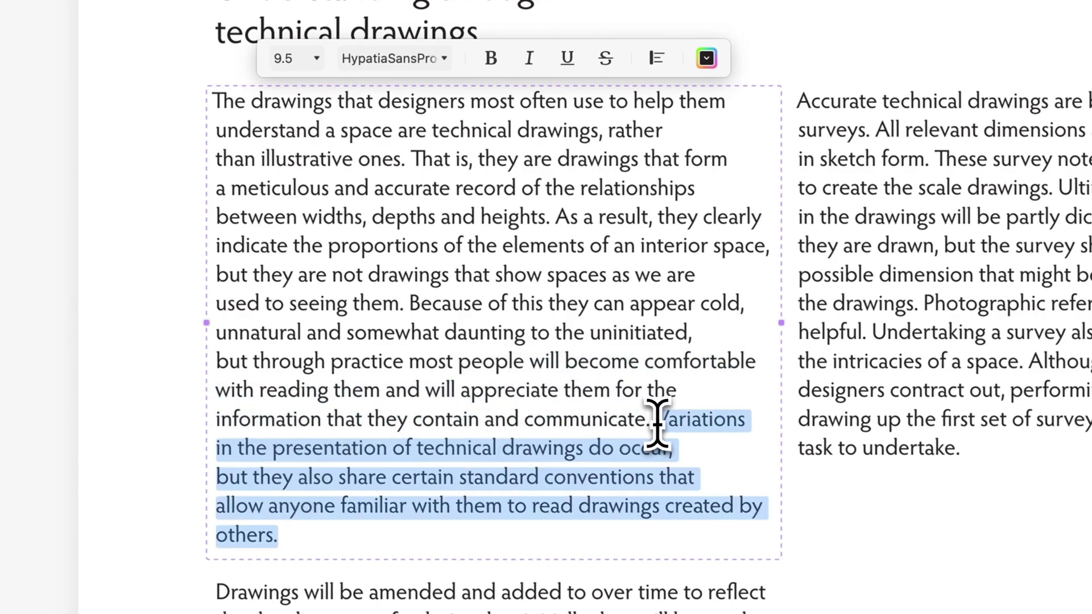
key(BackSpace)
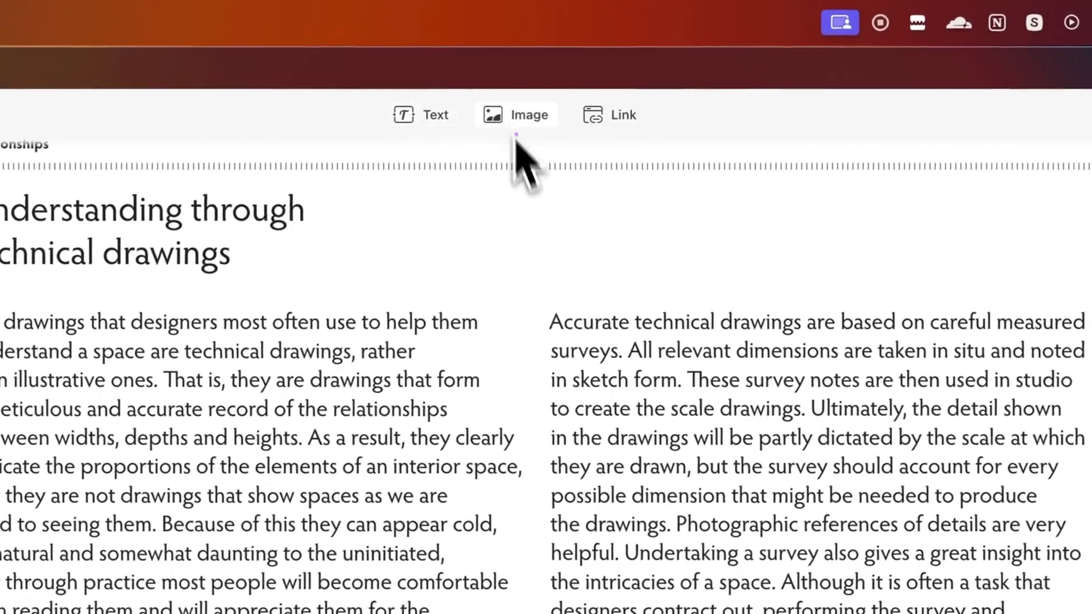
- Insert Black-and-White-2D-Floor-Plan-With-Measurements-and-Furniture.jpg beside the second paragraph
click(514, 112)
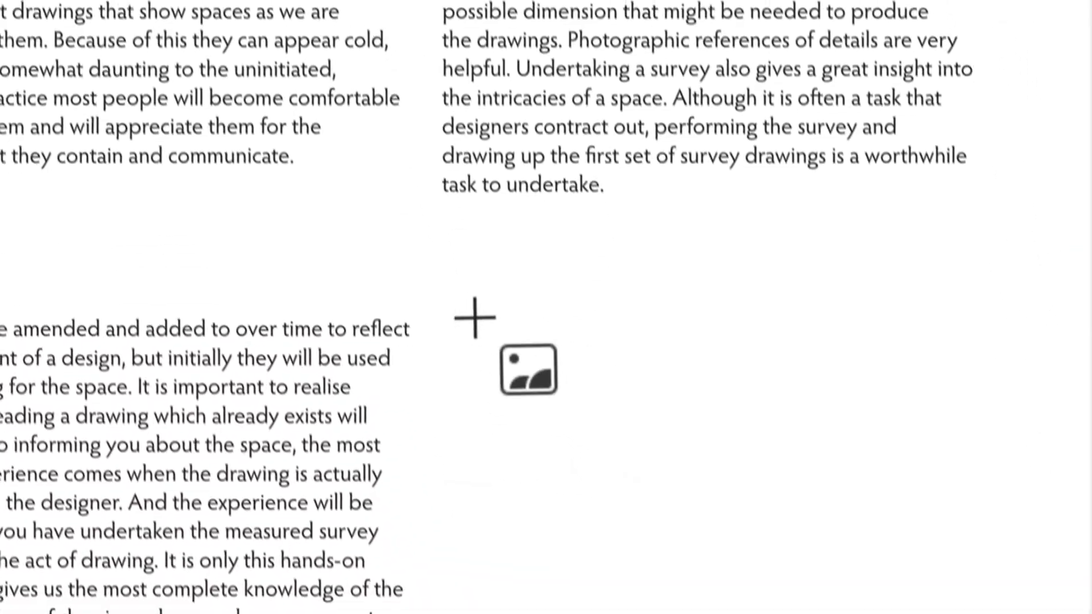
drag(475, 318, 946, 613)
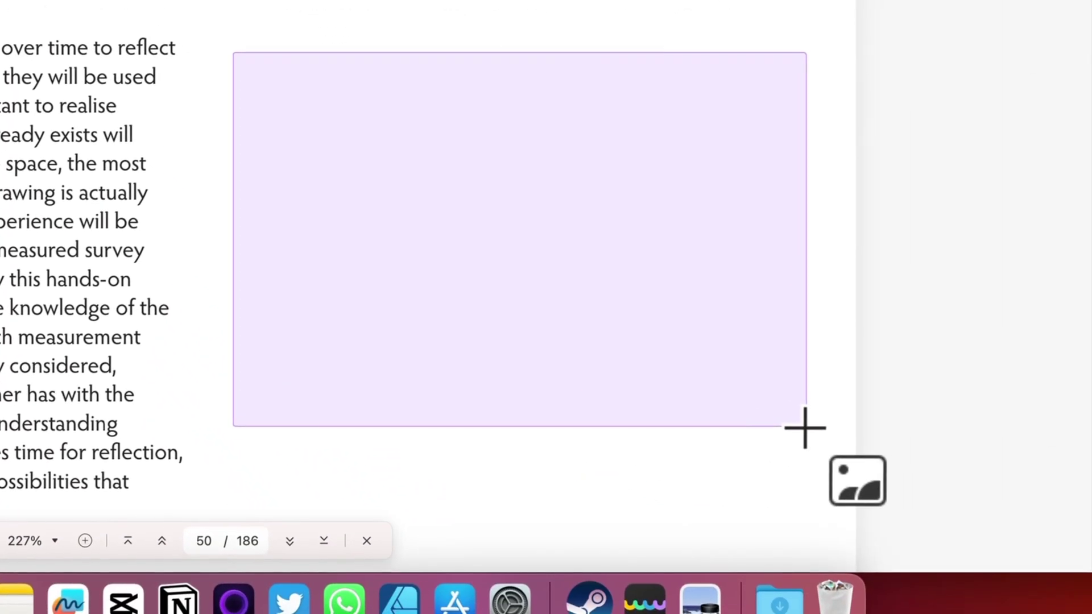
drag(804, 428, 805, 427)
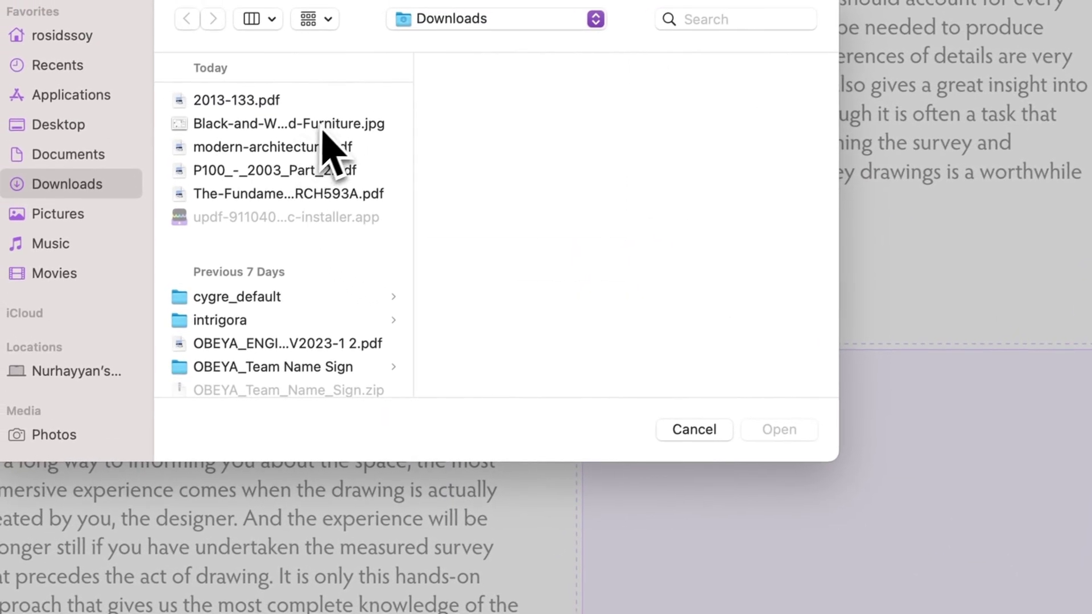
click(351, 125)
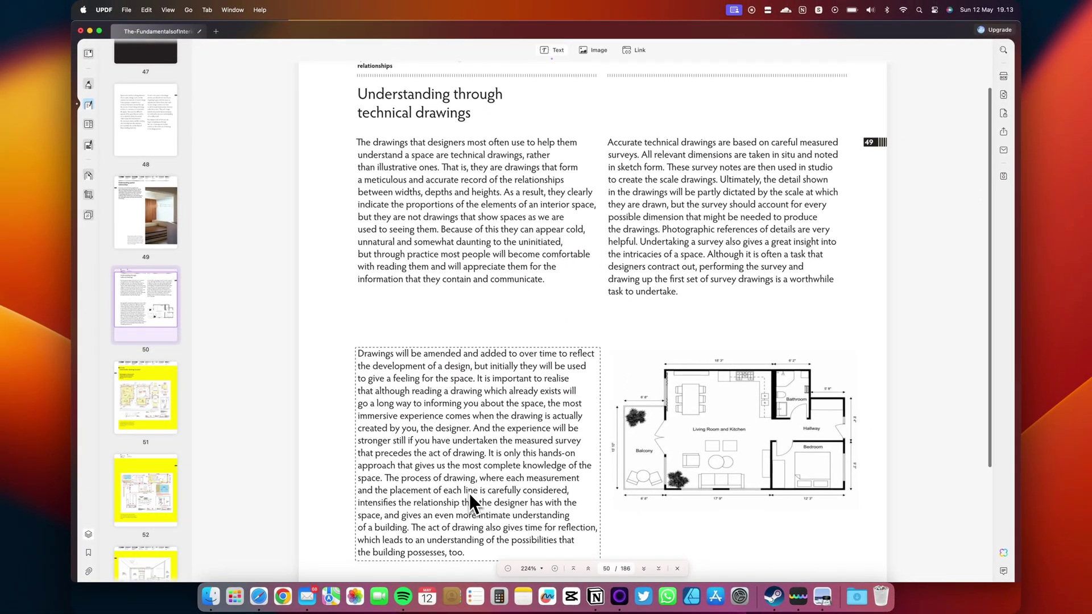
key(super+minus)
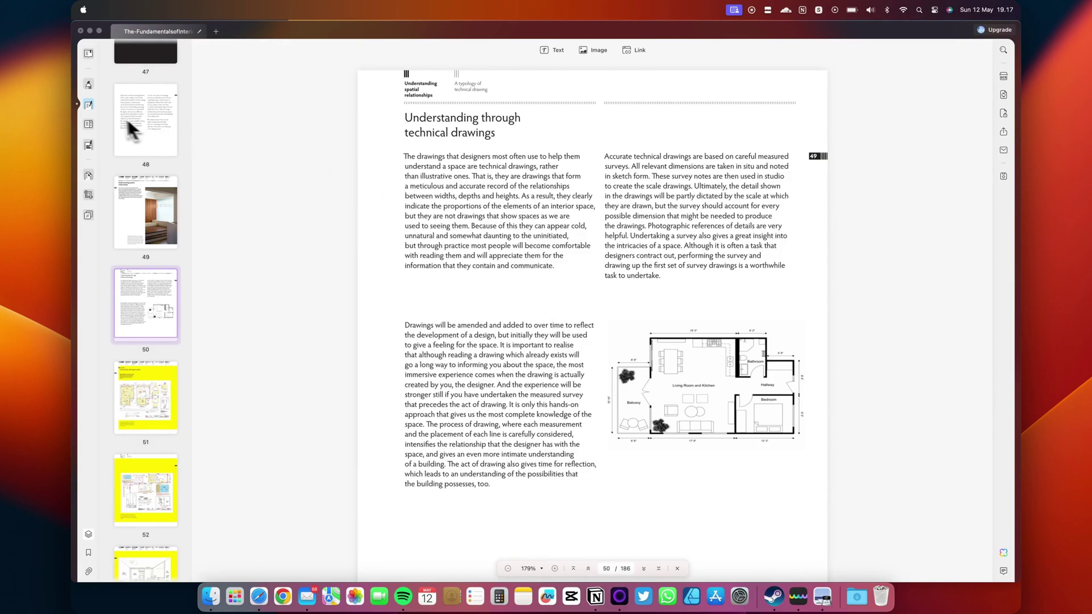
- Apply a mint green page background, then permanently remove the background so pages are white
click(89, 219)
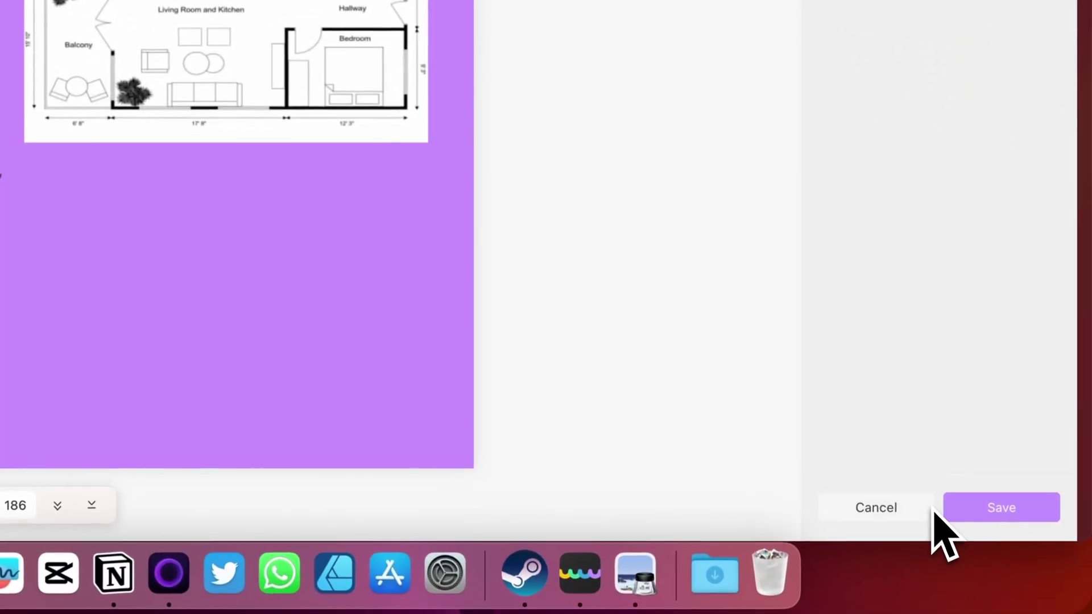
click(1049, 122)
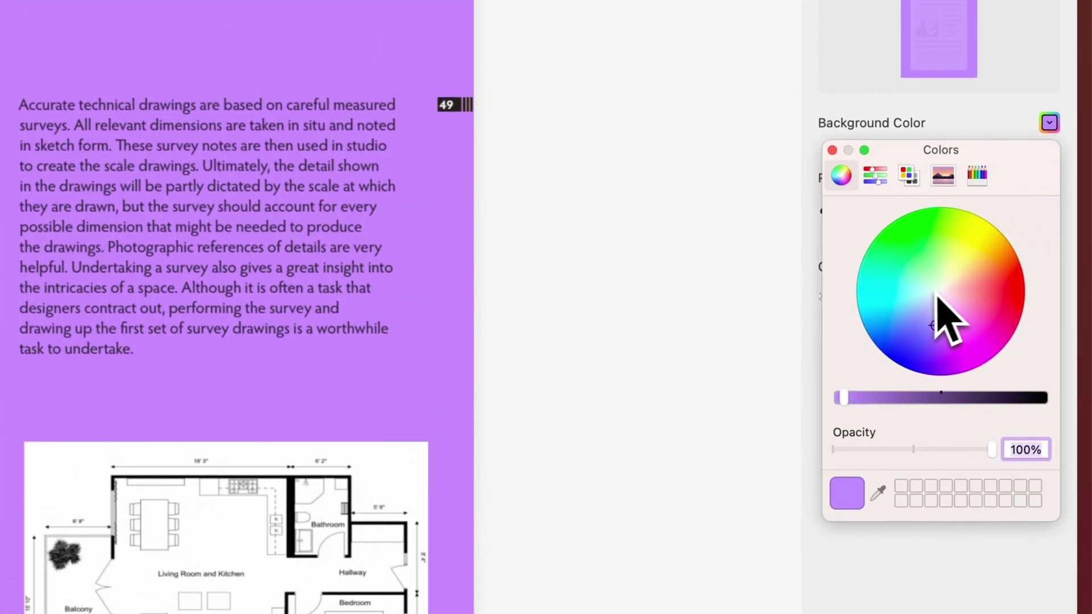
click(926, 287)
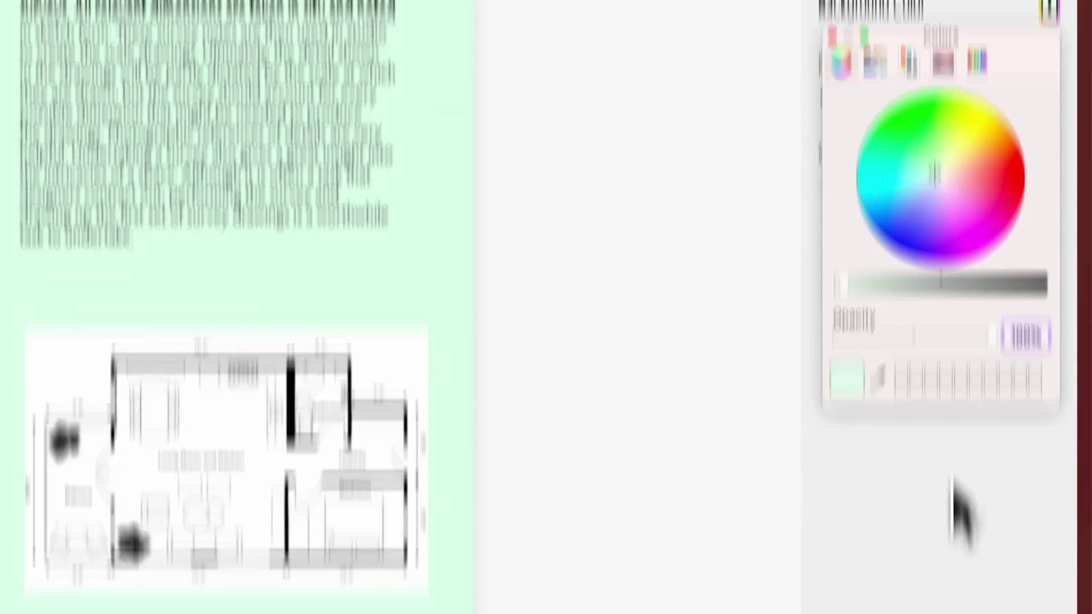
click(967, 500)
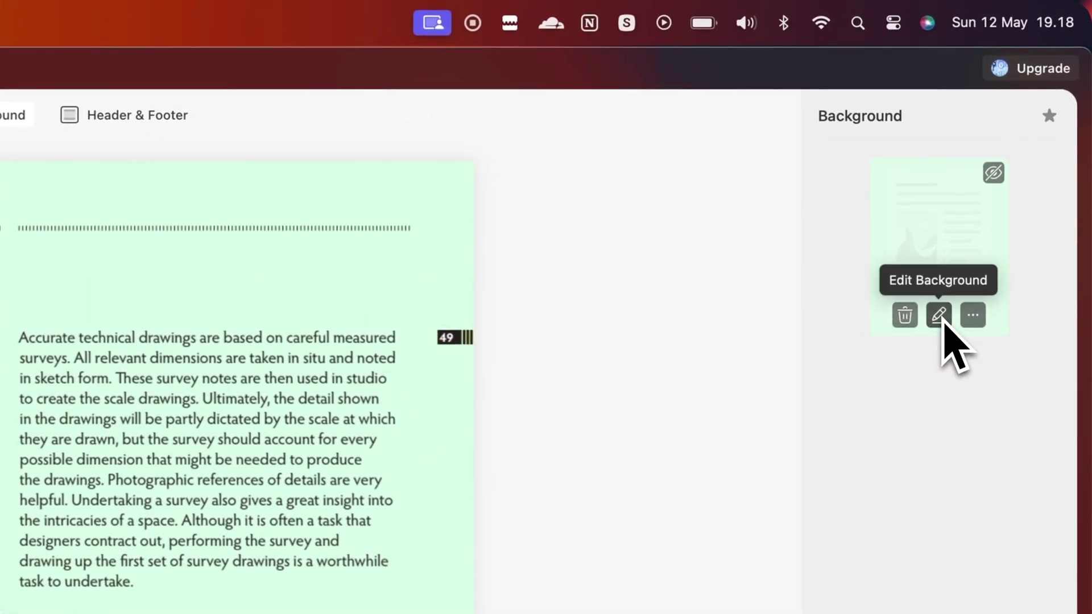
click(939, 315)
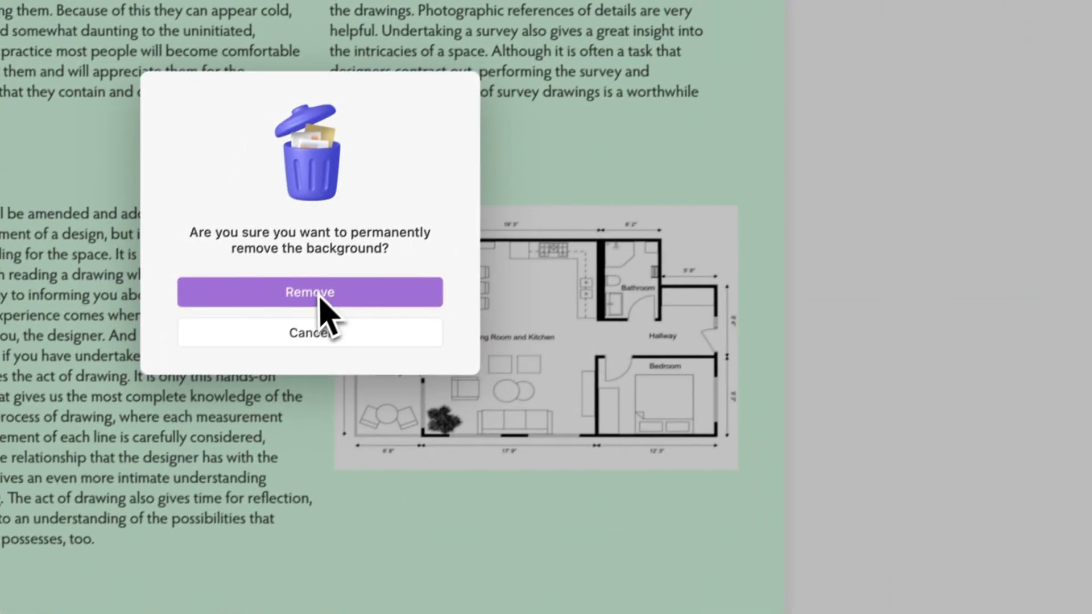
click(319, 291)
- Set a document-open password on the book
scroll(561, 328, down, 10)
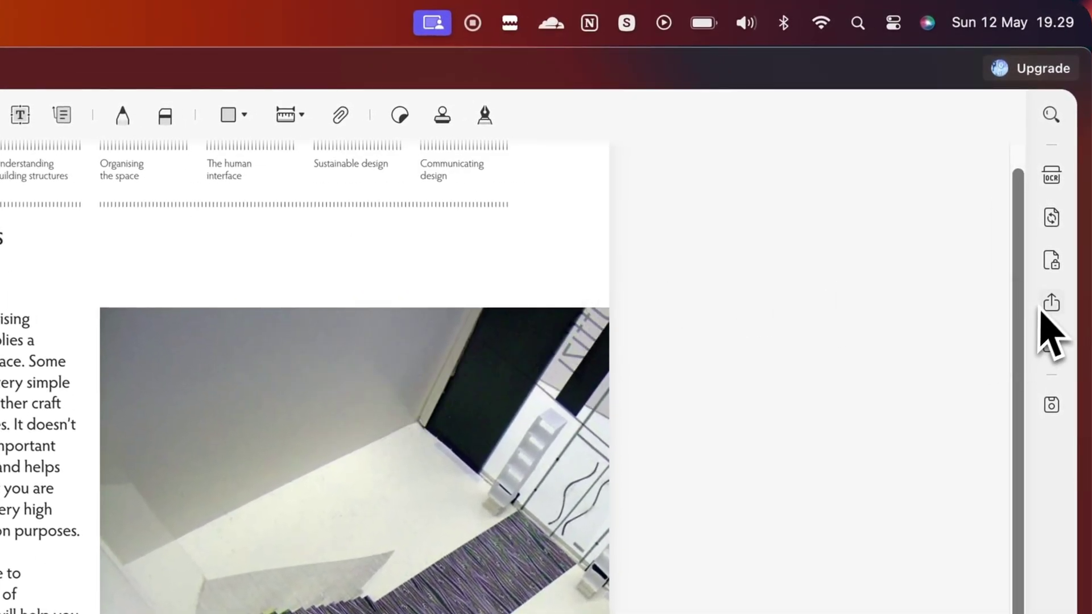
click(1053, 261)
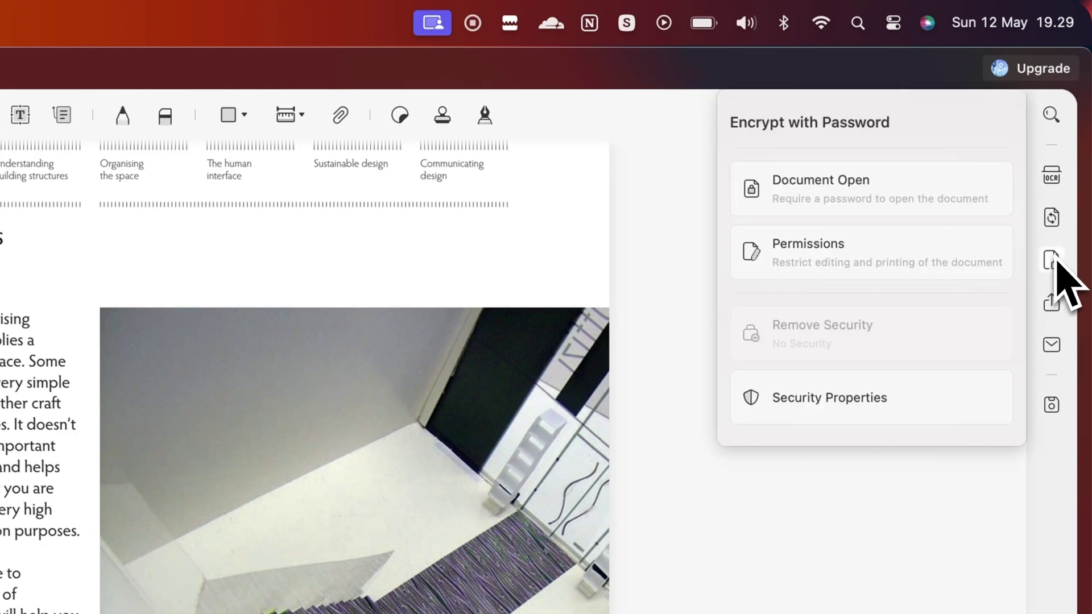
click(888, 207)
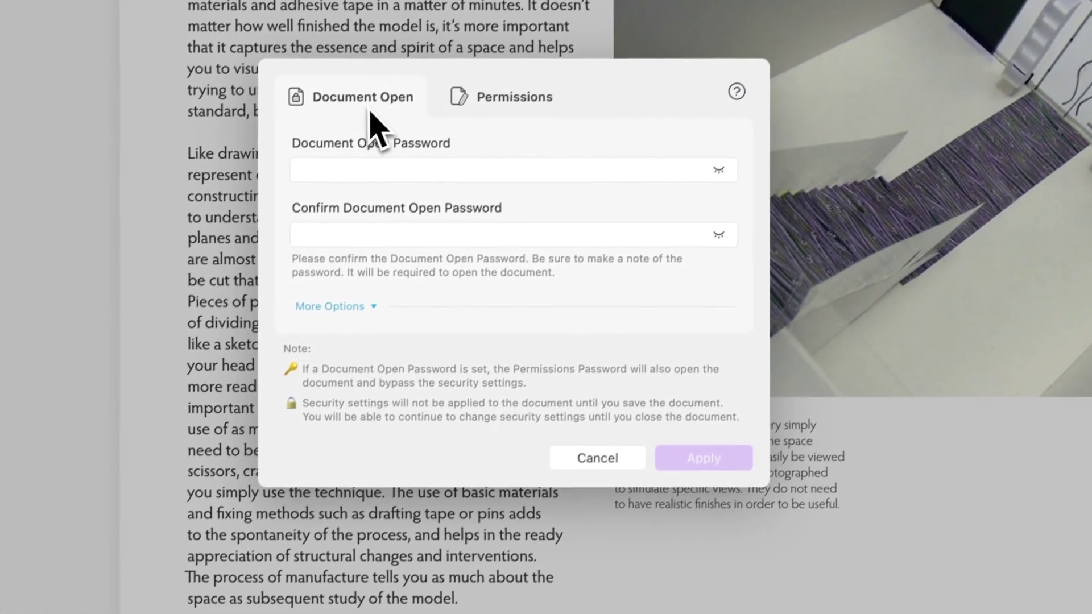
click(503, 98)
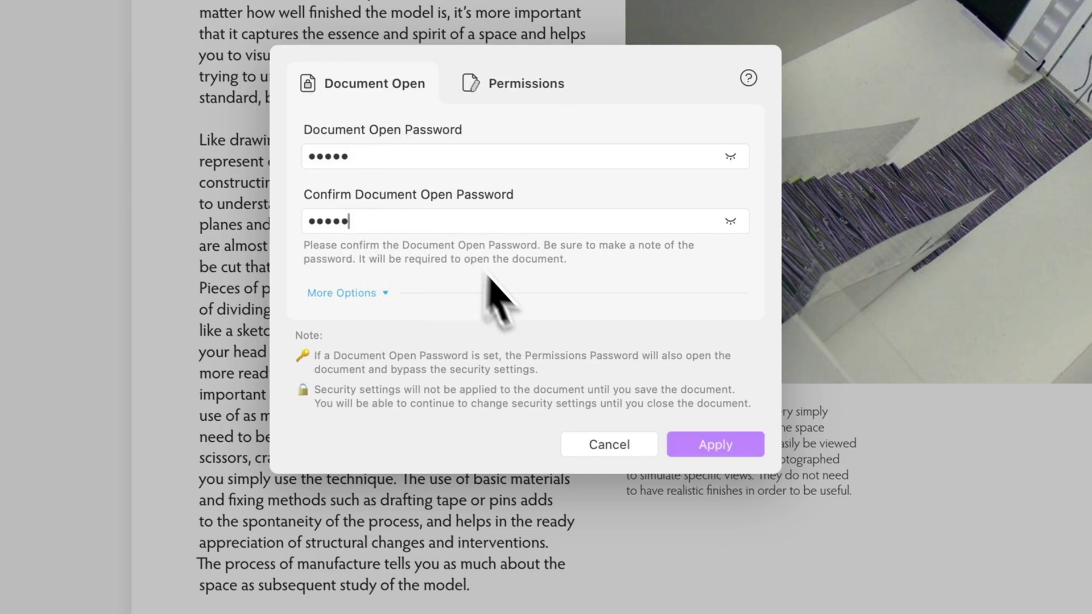
click(730, 451)
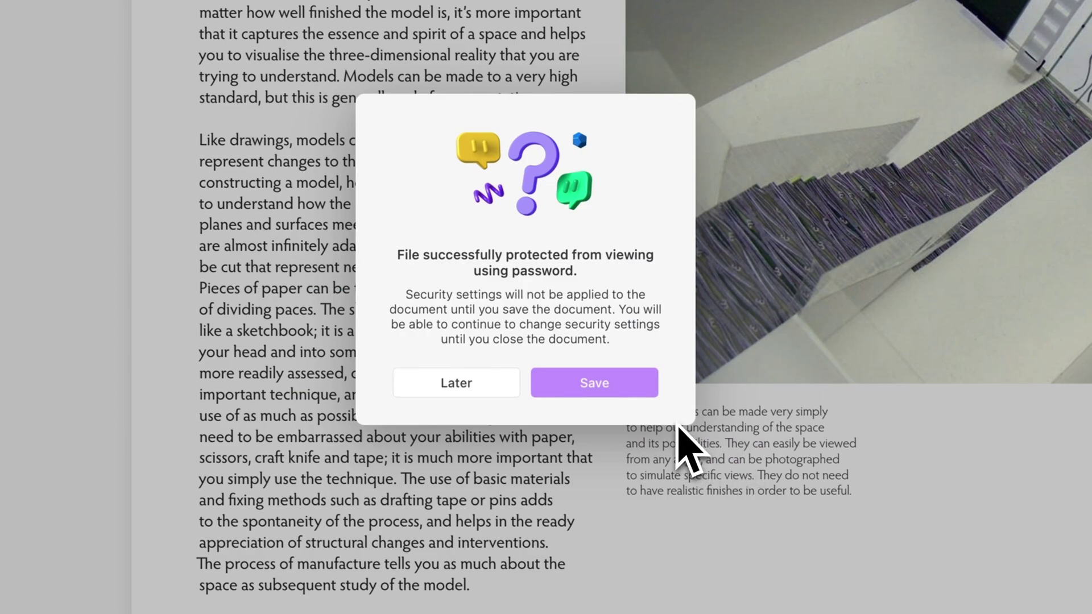
- Save the protected PDF with the trial watermark to Downloads, keeping the existing file
click(611, 388)
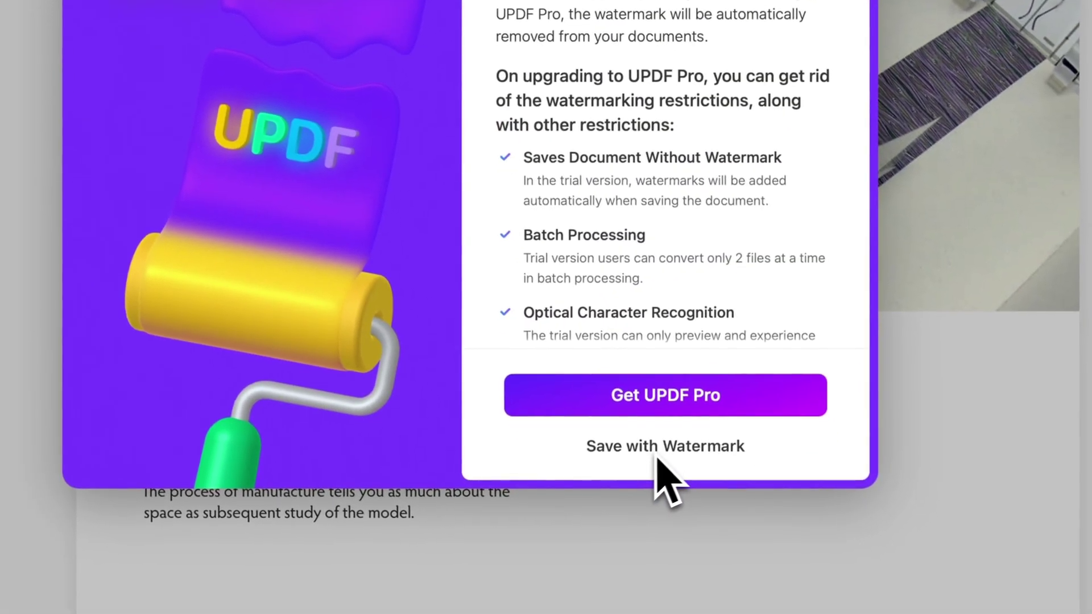
click(592, 451)
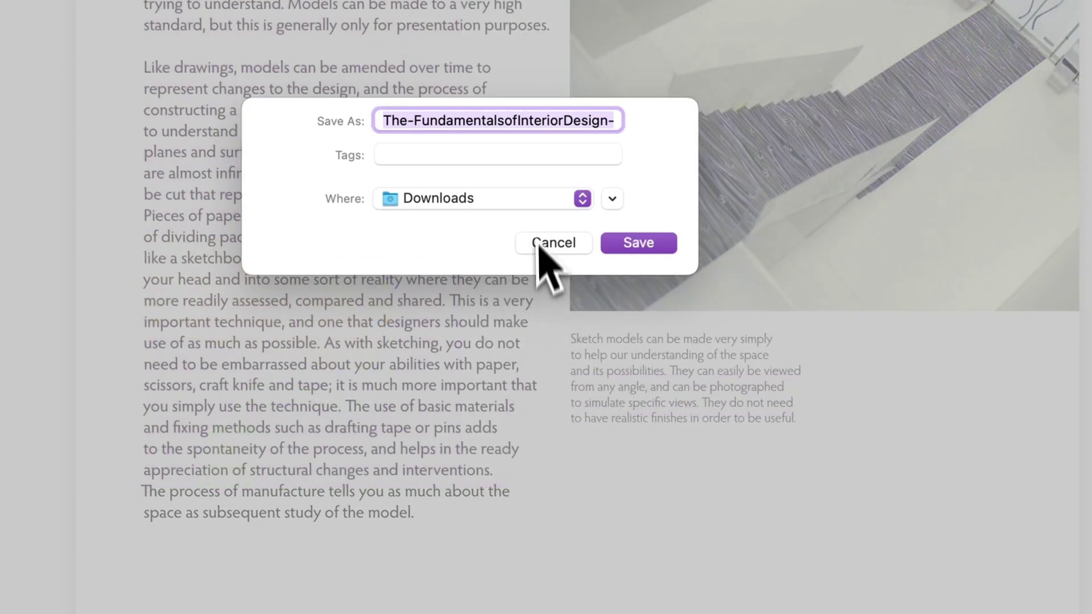
click(631, 245)
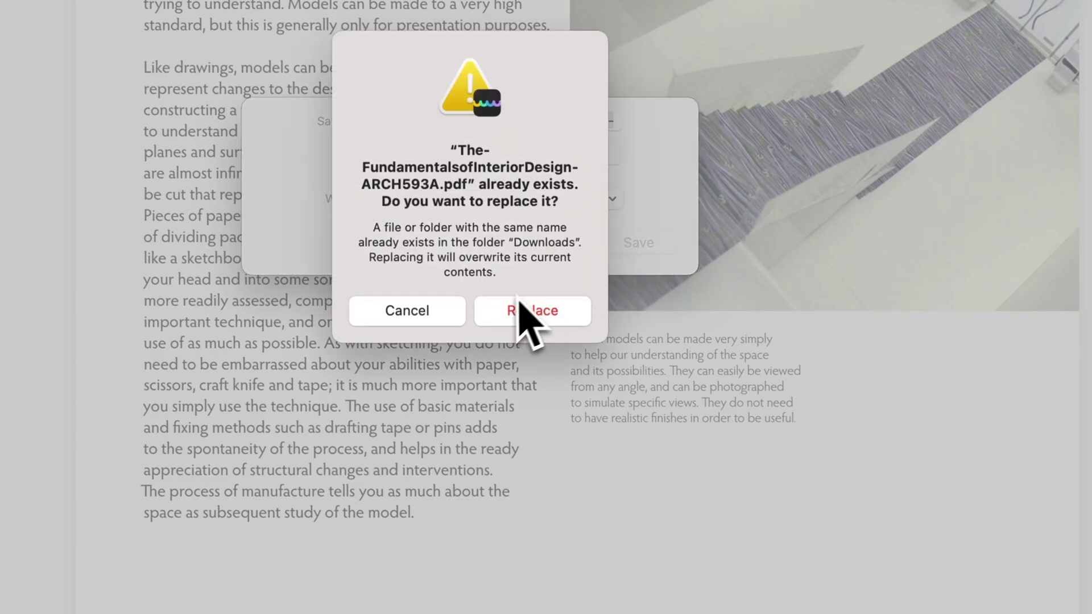
click(439, 322)
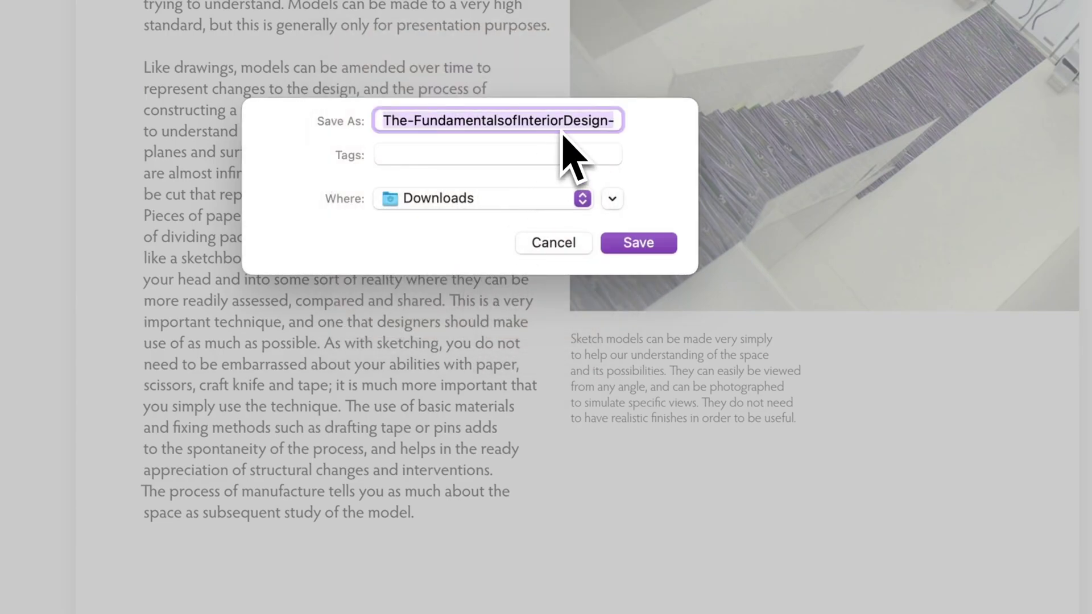
- Save the protected copy, then unlock the document with its password
key(Return)
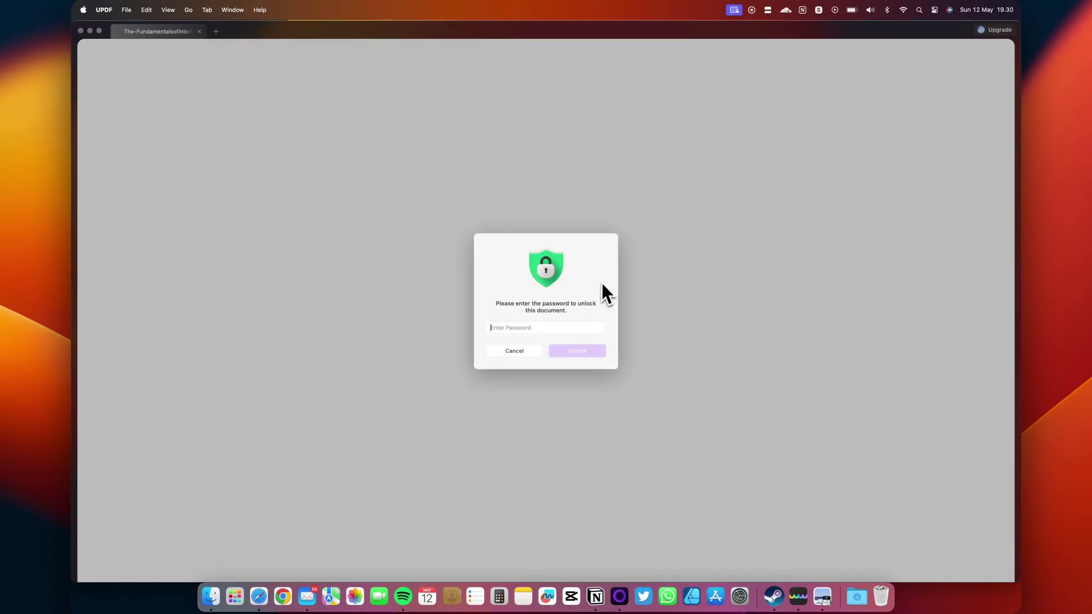
text(1234)
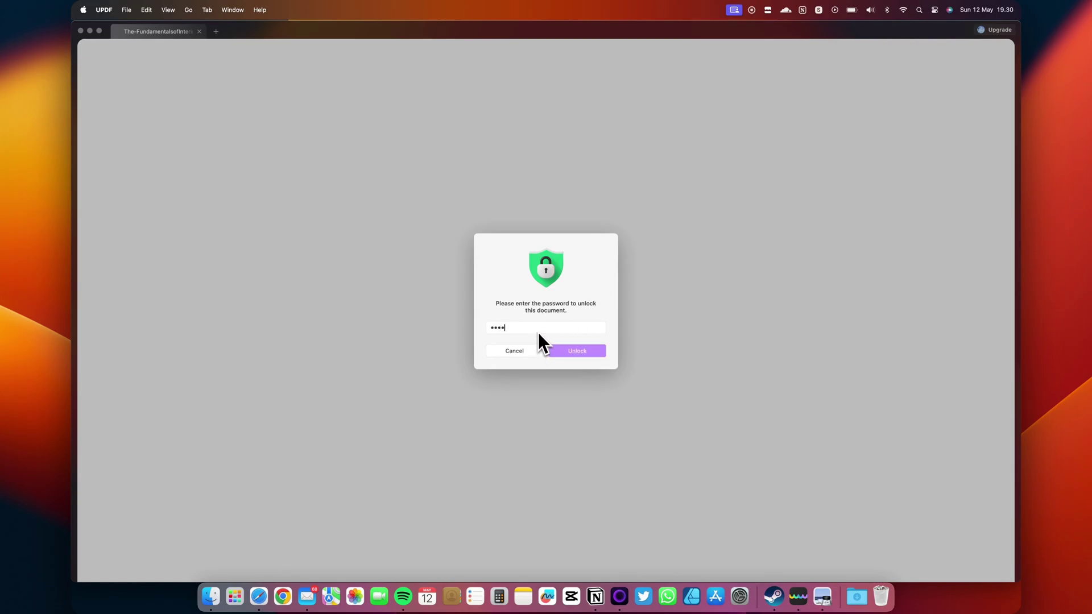
key(Return)
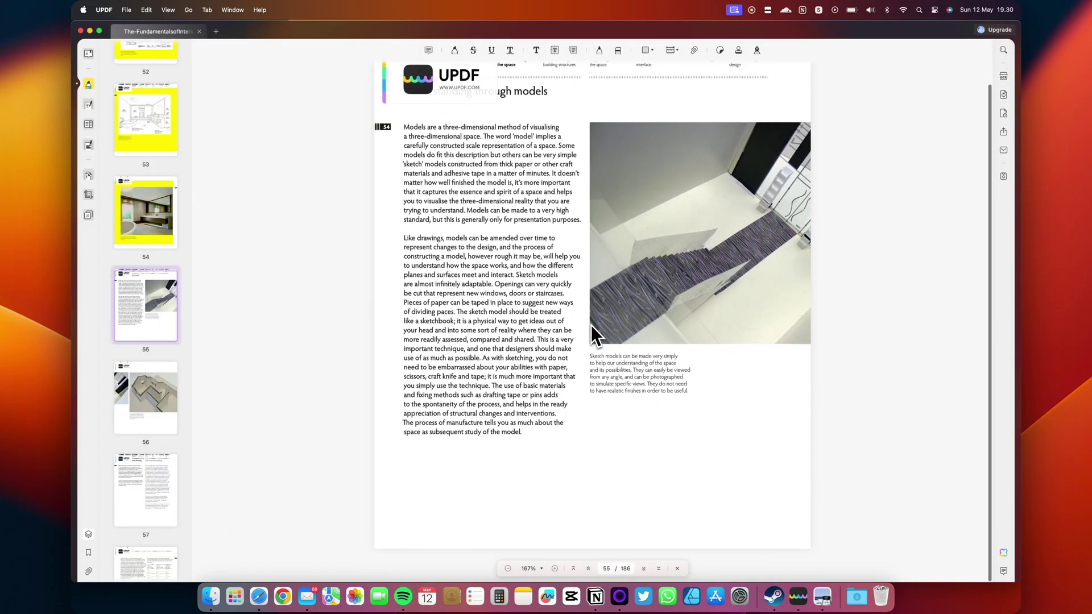
- Remove the password security and overwrite the existing file in Downloads
scroll(592, 307, up, 1)
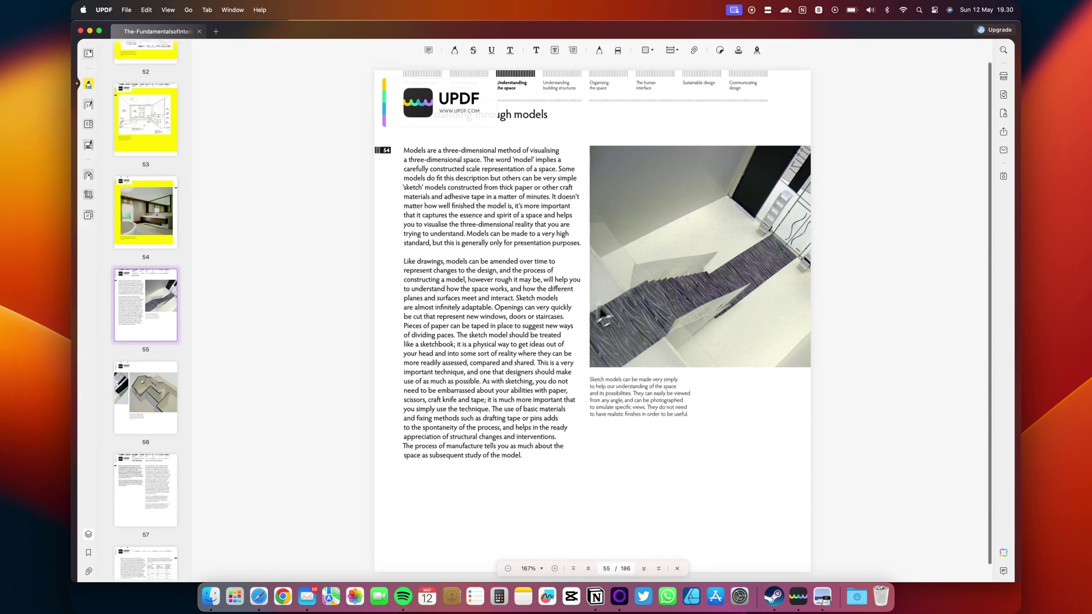
click(1004, 114)
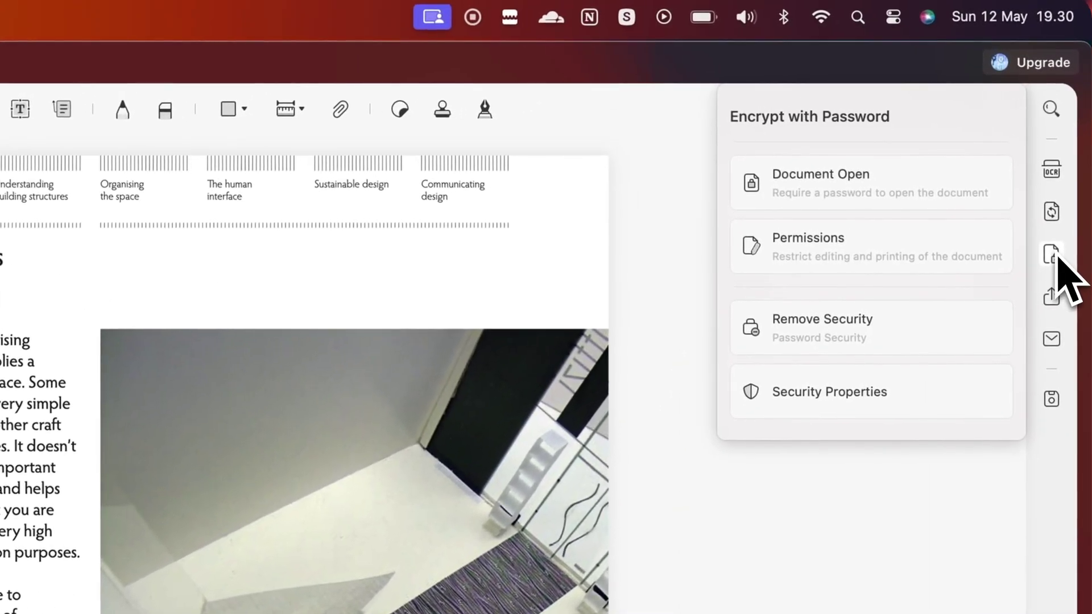
click(884, 339)
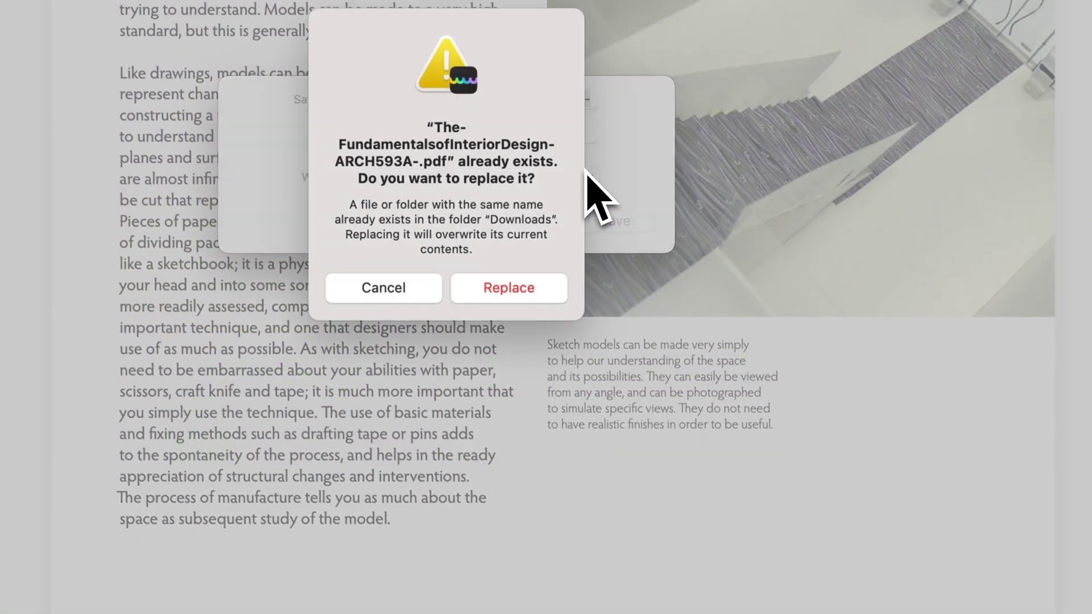
click(512, 297)
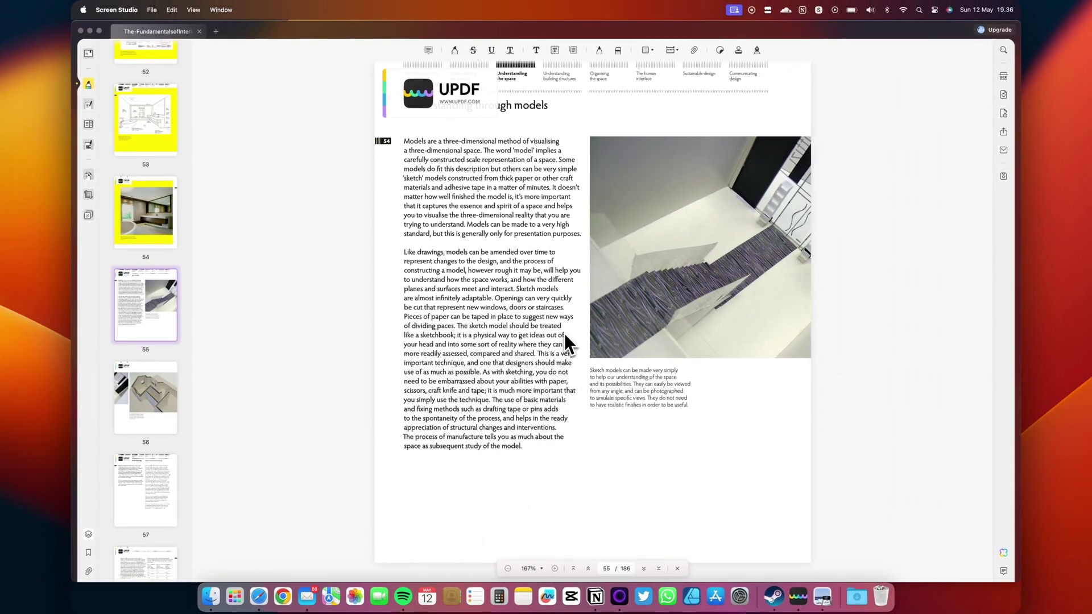
- Show the pages as a thumbnail grid and drag page 57 ahead of page 56
scroll(489, 414, down, 1)
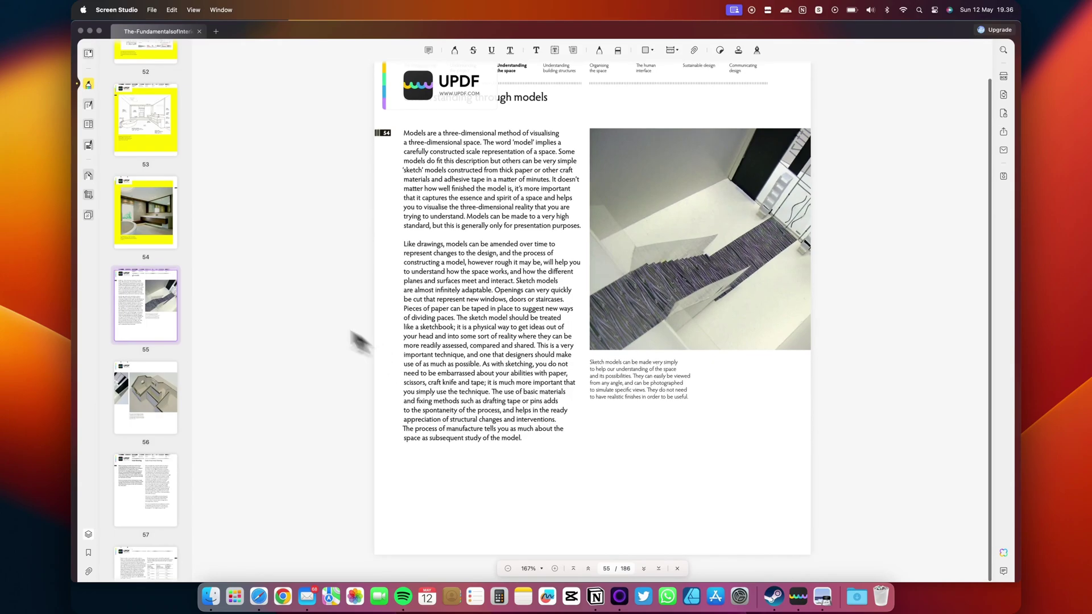
click(89, 176)
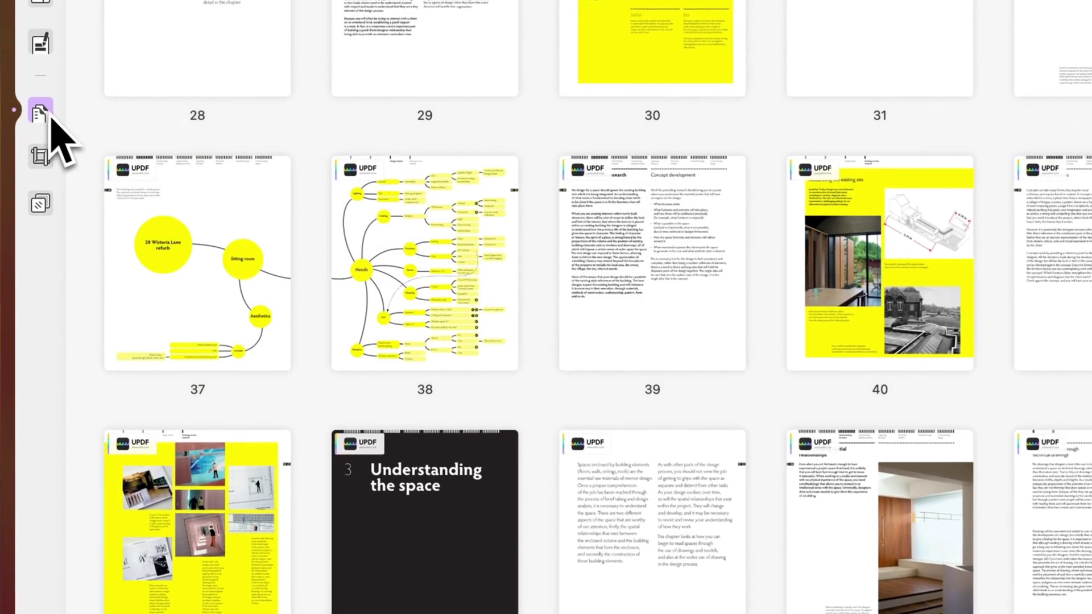
scroll(353, 475, down, 10)
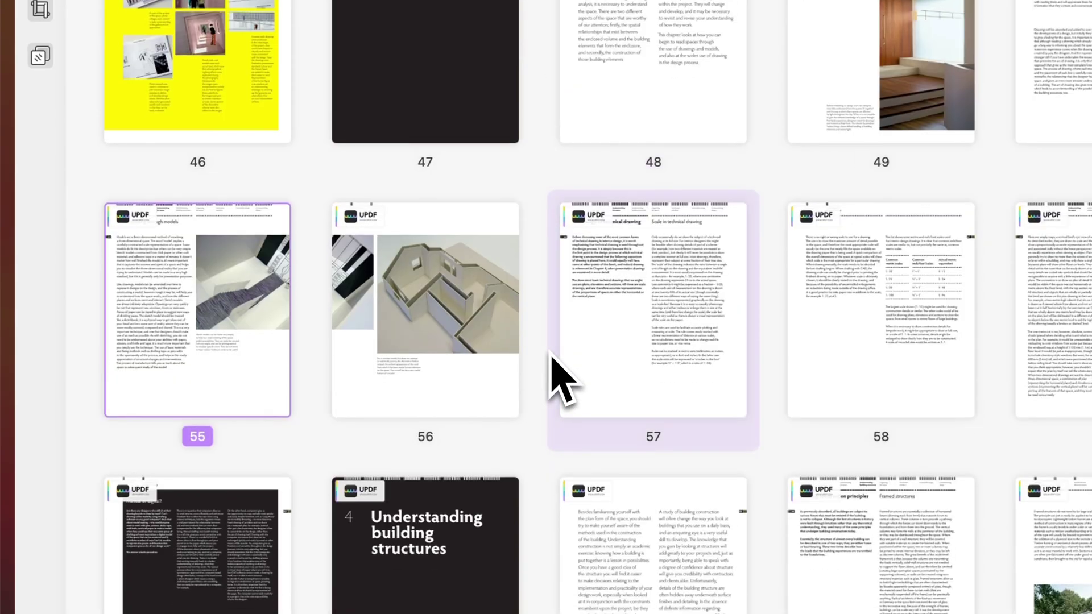
scroll(560, 378, down, 3)
drag(451, 273, 216, 240)
drag(629, 287, 415, 268)
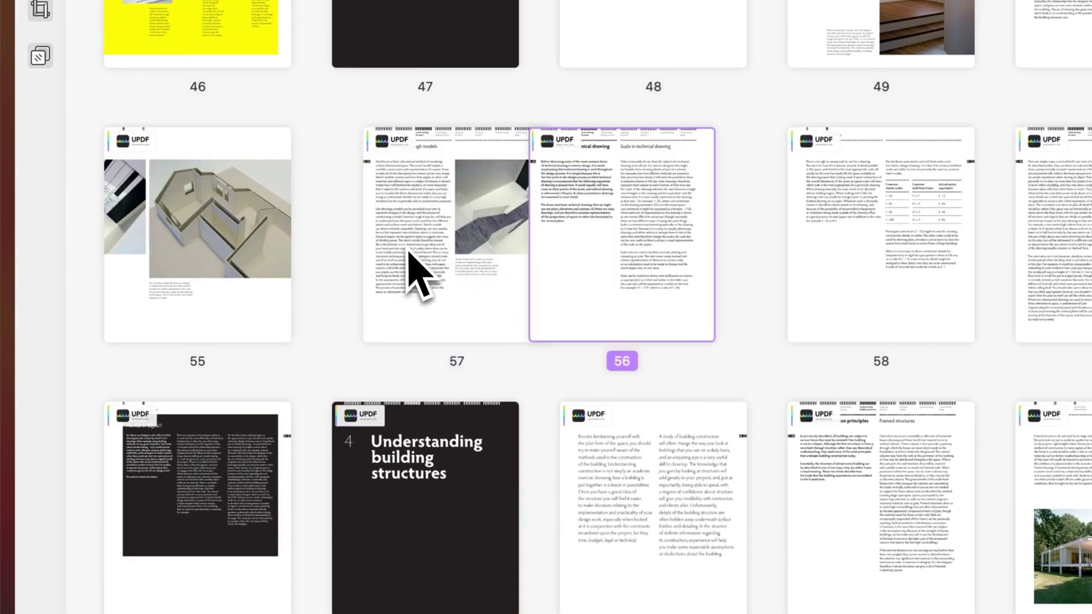
scroll(641, 278, up, 2)
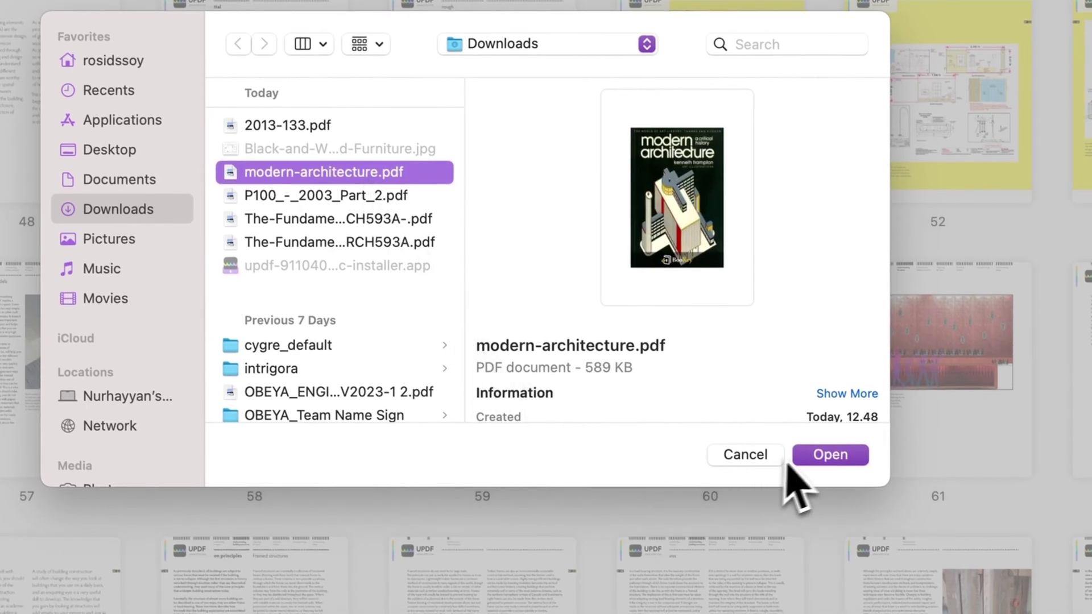
- Insert modern-architecture.pdf's pages, select page 4, then leave the organiser for the Comment view
click(805, 457)
click(617, 481)
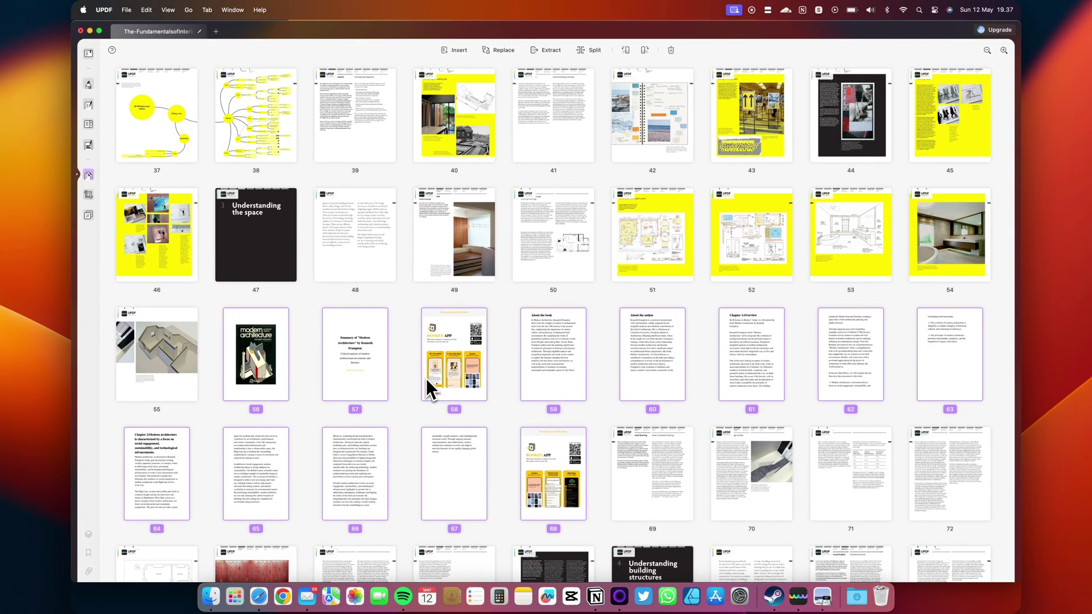
scroll(366, 288, up, 10)
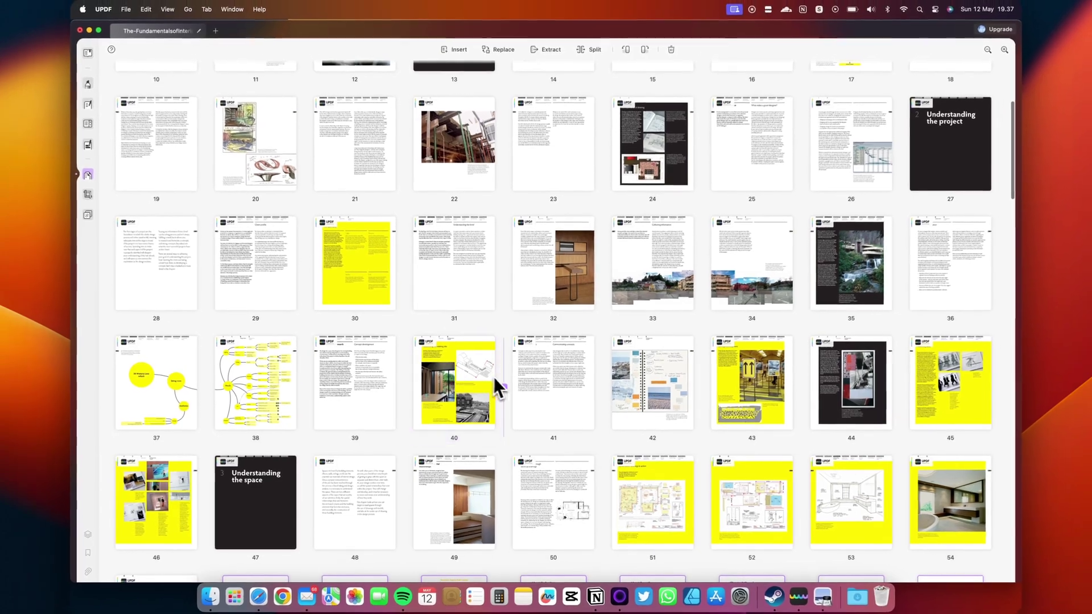
scroll(499, 378, up, 5)
click(486, 134)
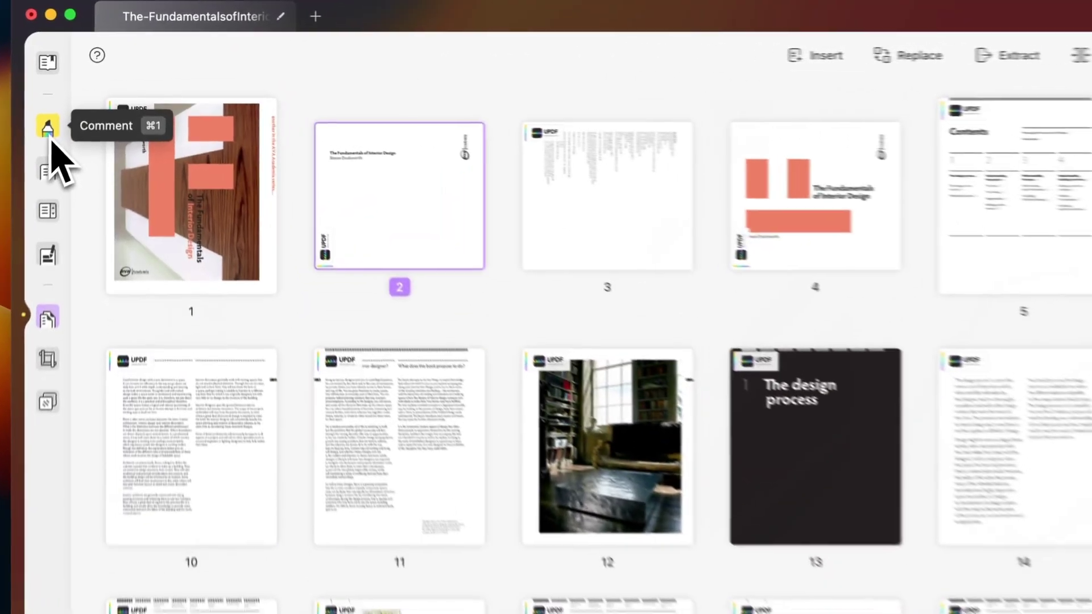
click(93, 87)
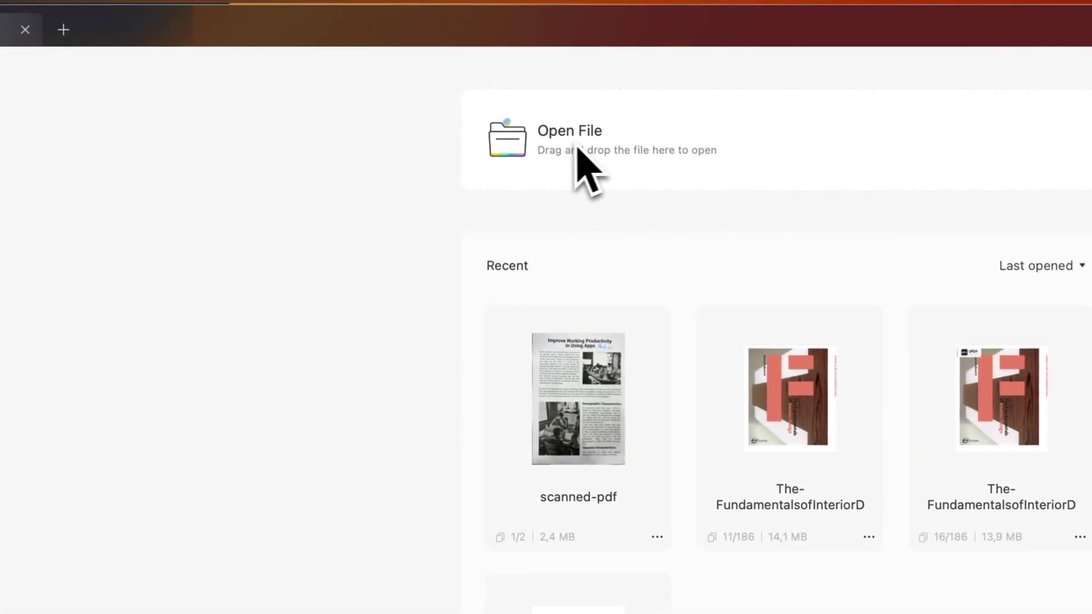
- Open scanned-pdf from Downloads and bring up its OCR settings
click(438, 91)
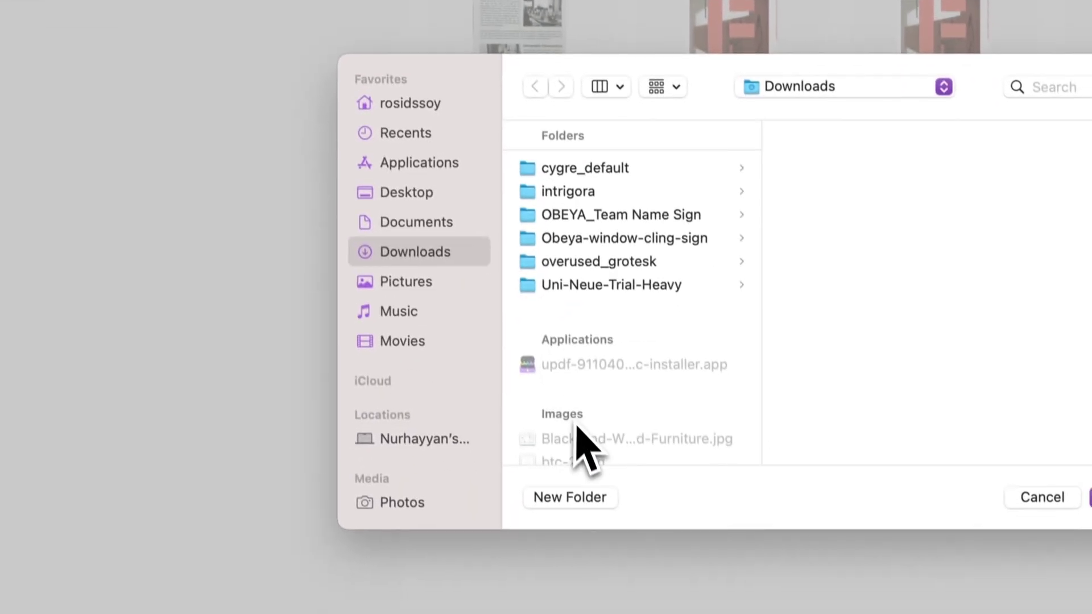
scroll(632, 608, down, 10)
scroll(465, 361, down, 2)
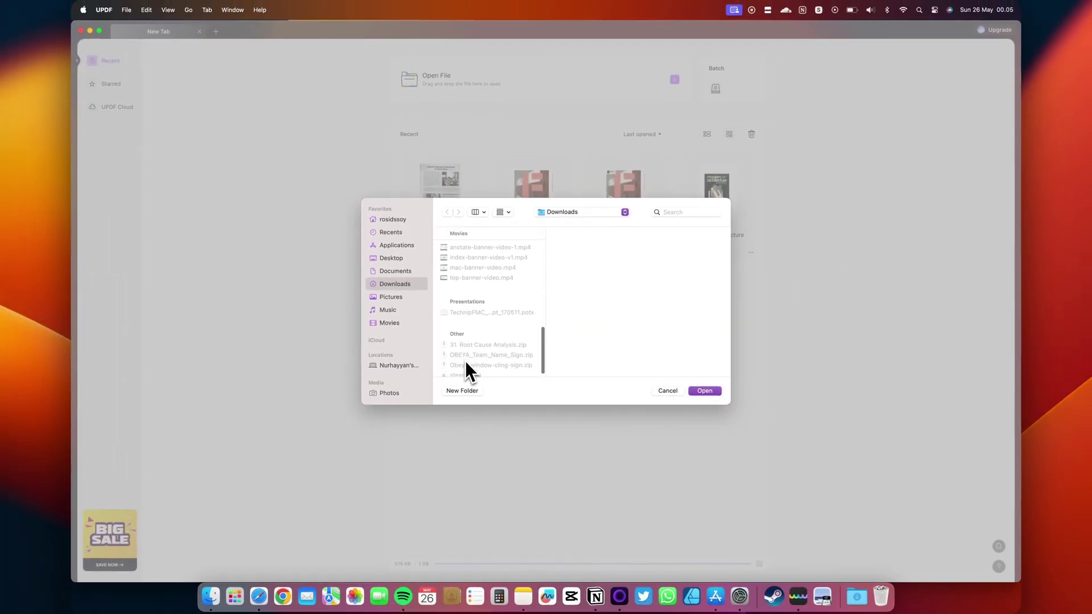
key(s)
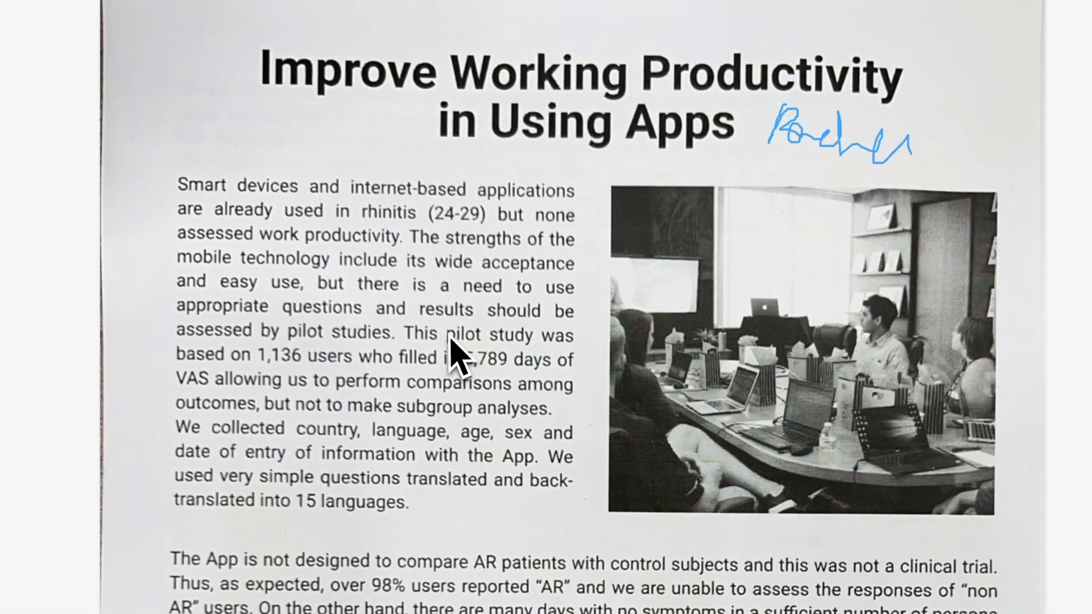
click(450, 336)
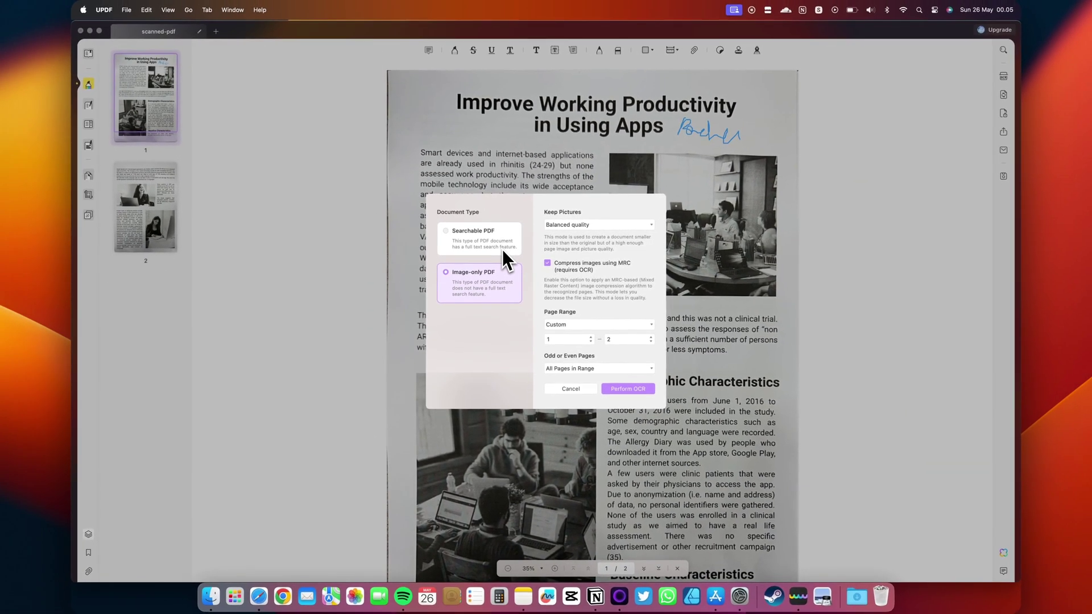
- Set OCR output to Searchable PDF with 'Text over the page image' layout in English
click(503, 249)
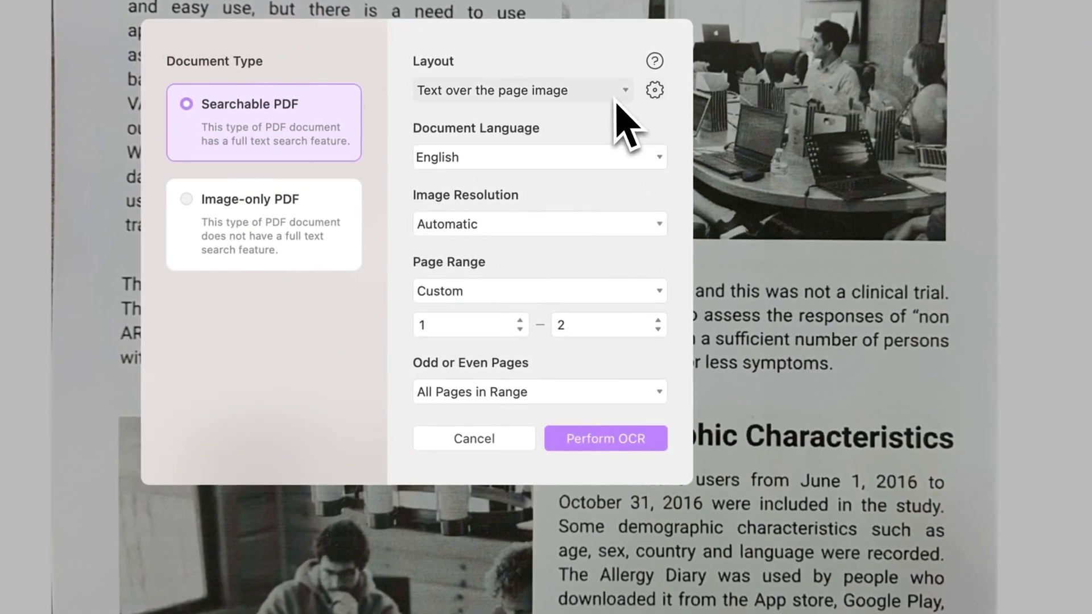
click(616, 101)
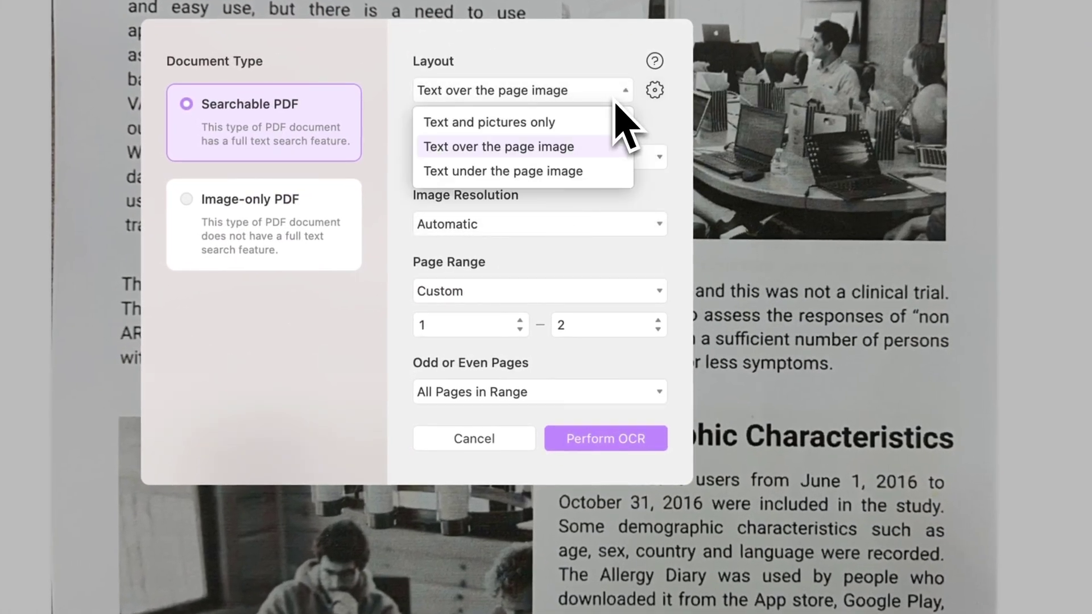
click(615, 101)
click(594, 166)
click(605, 164)
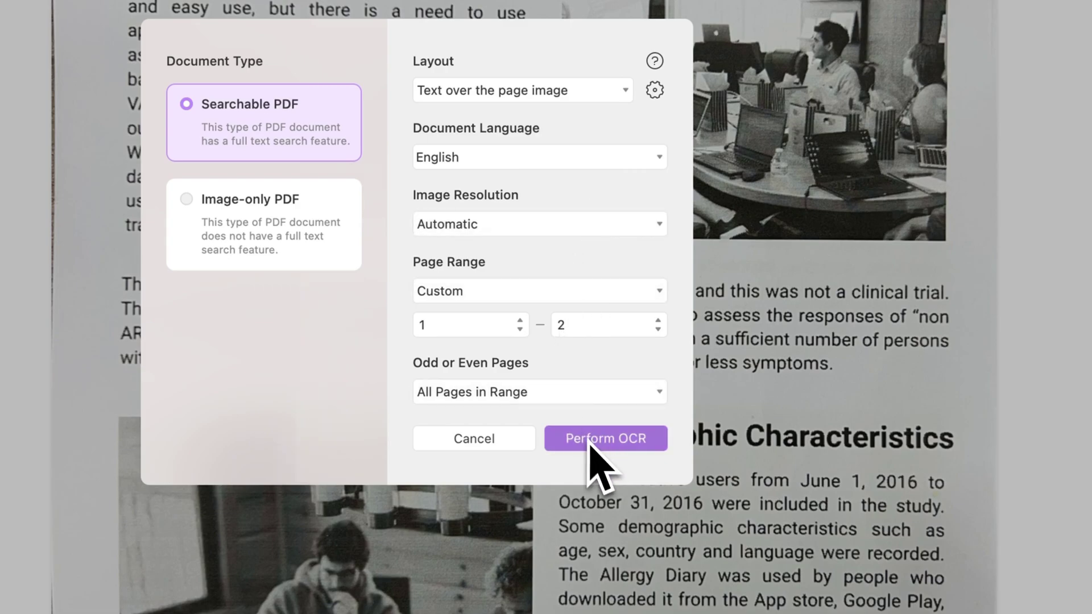
- Run the trial OCR on pages 1–2 and save the result into Downloads
click(607, 444)
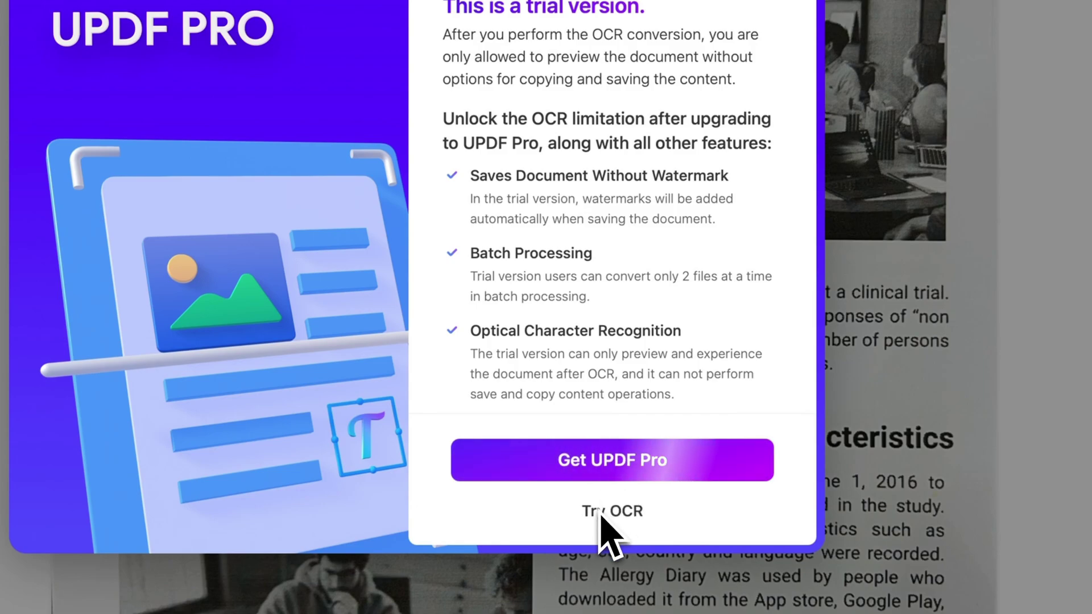
click(601, 512)
click(782, 458)
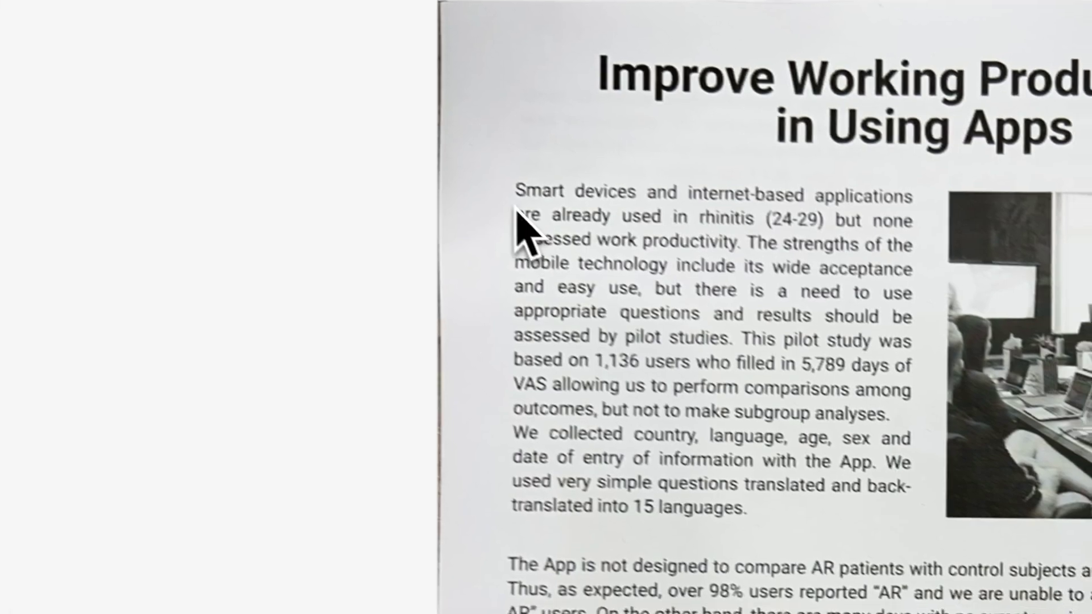
- Test-select the recognised text, then search the document for 'already'
drag(518, 216, 683, 382)
click(830, 587)
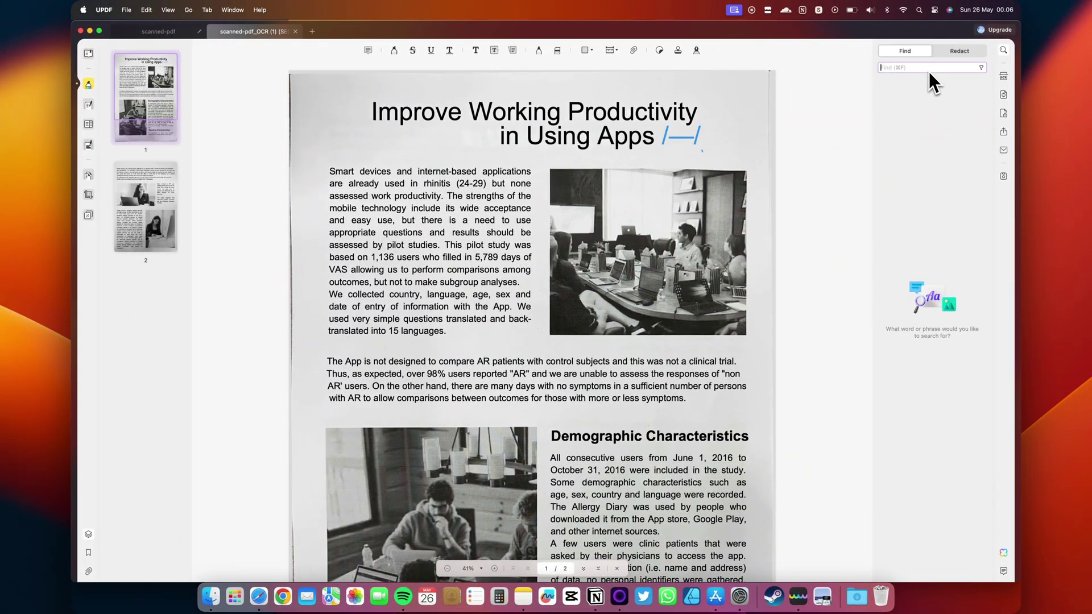
text(alrEADY)
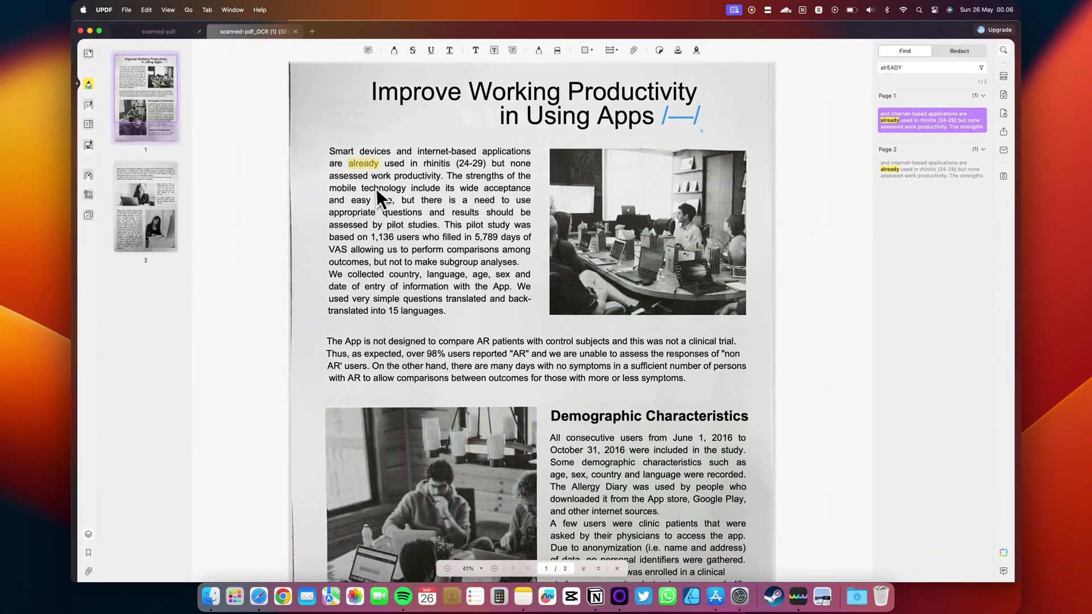
- In Edit PDF, append ' This is an OCR Pdf.' to the first paragraph
click(88, 104)
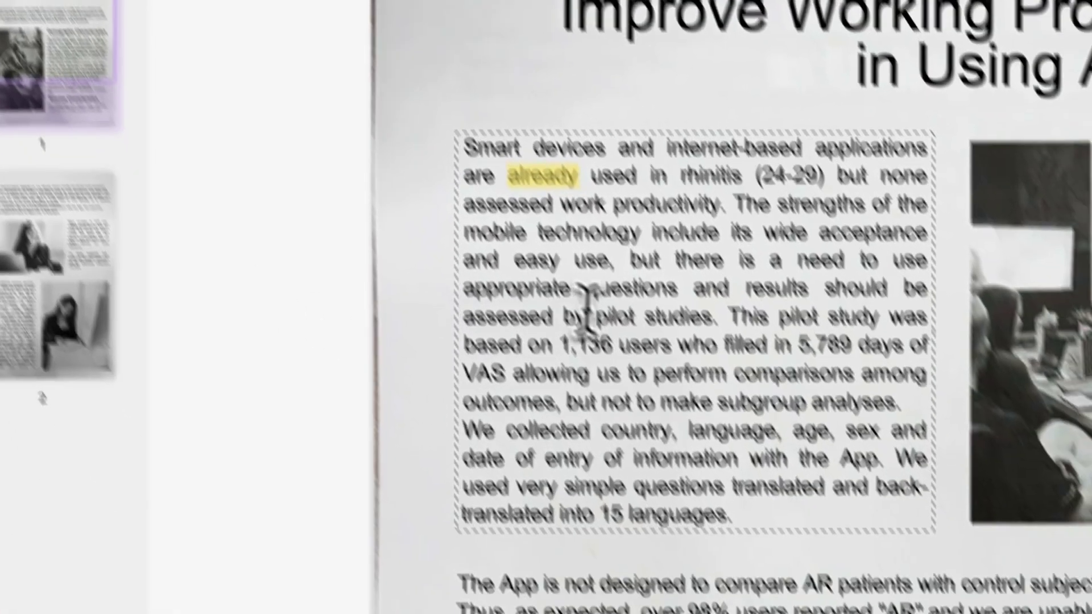
click(764, 537)
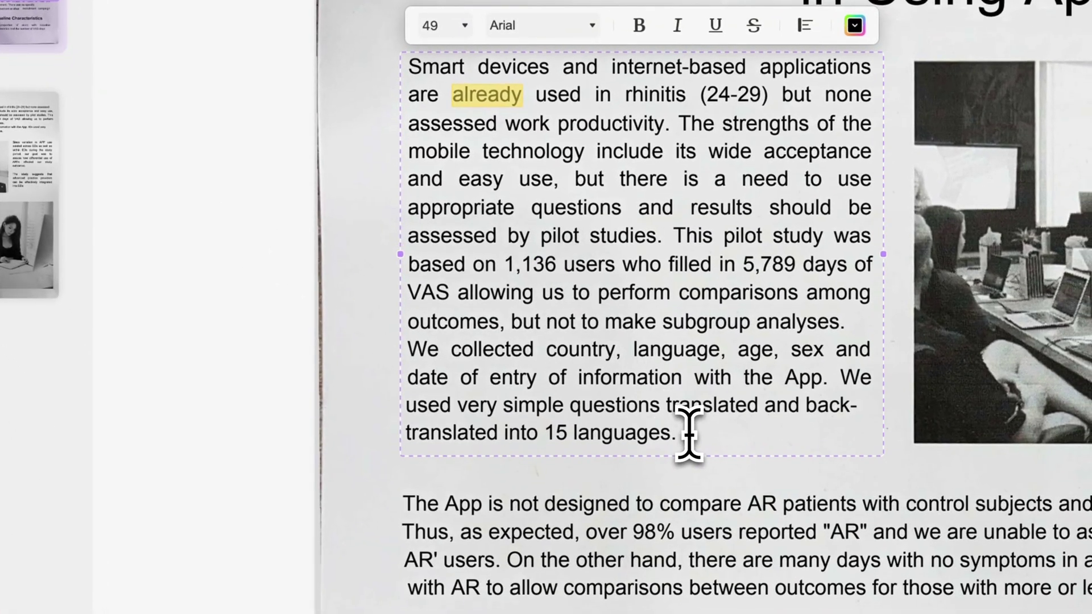
text(This )
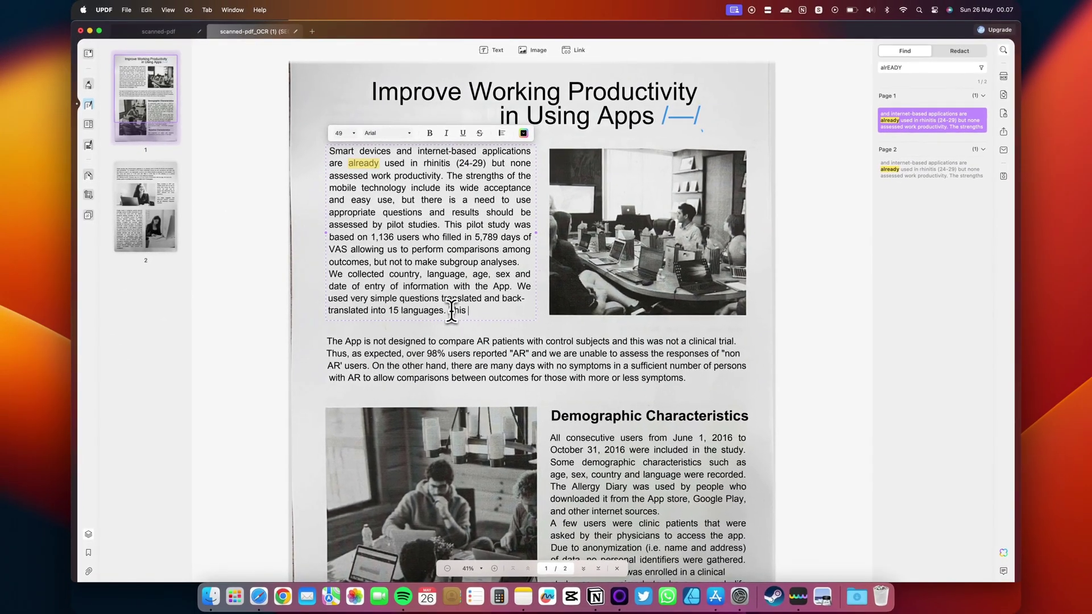
text(is an OCR)
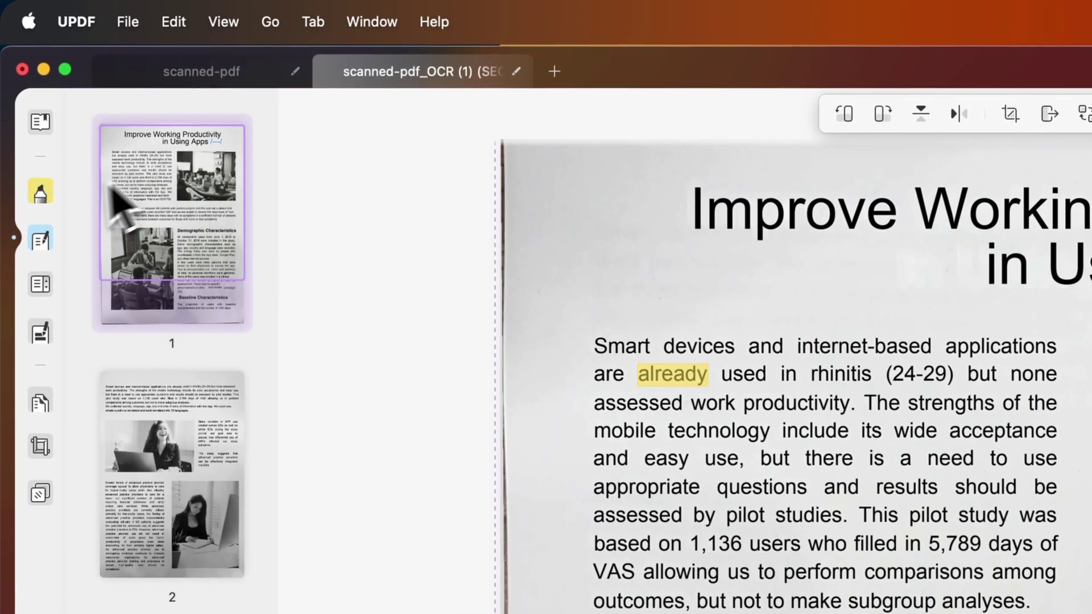
click(322, 196)
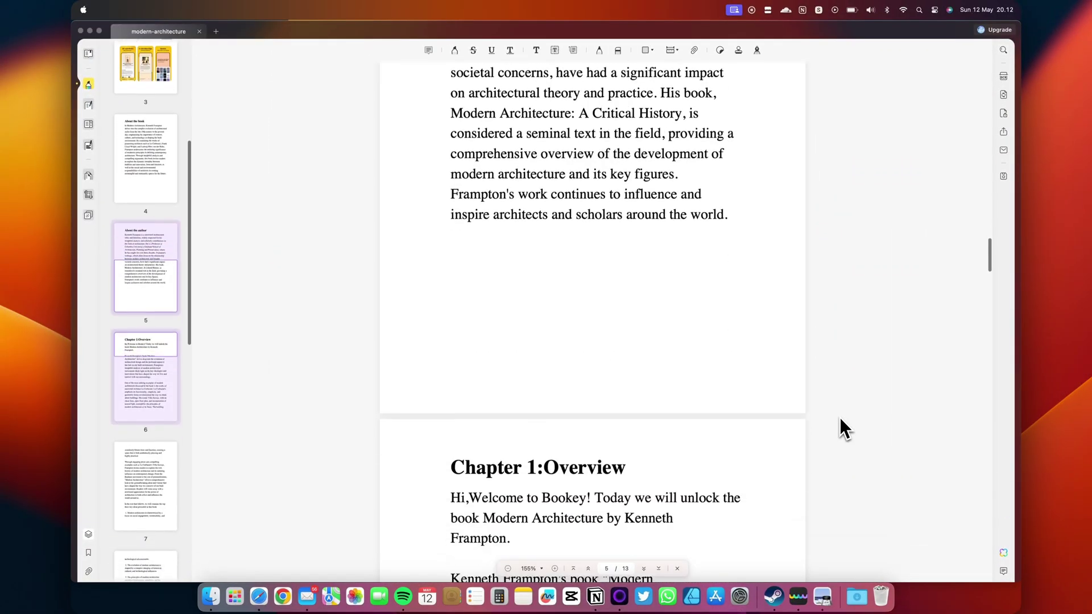
- Start a UPDF AI session on modern-architecture.pdf and ask 'SUMMARIZE PAGE 1-10'
scroll(840, 426, down, 6)
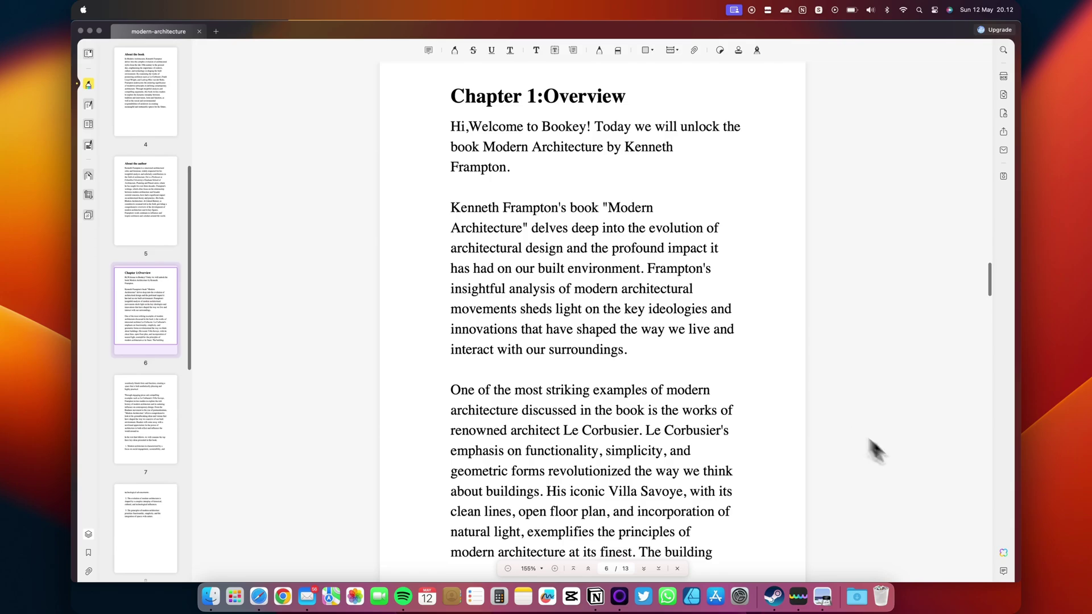
click(1003, 552)
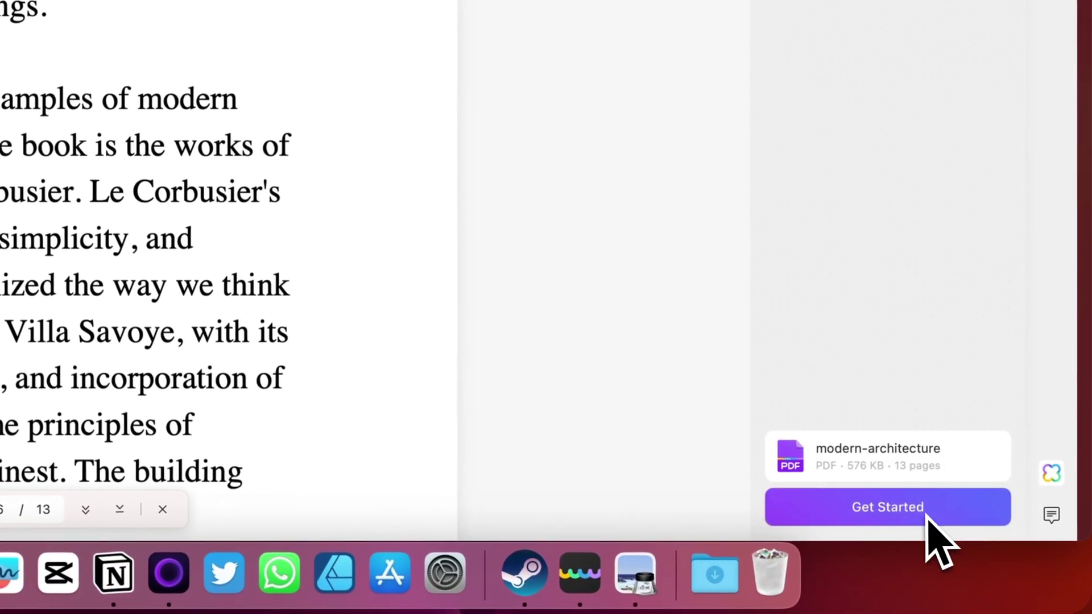
click(927, 516)
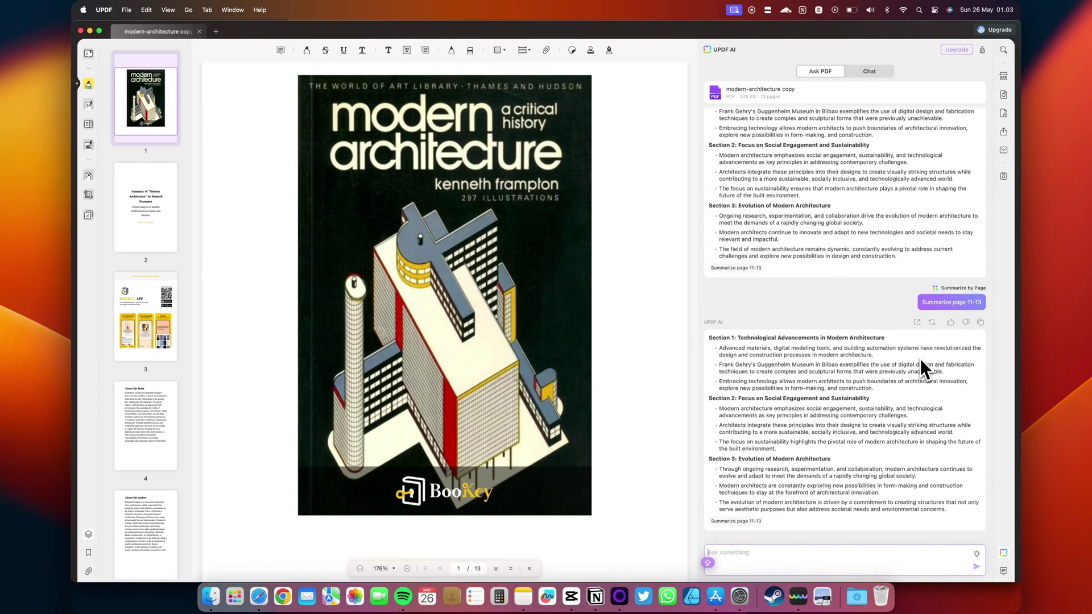
text(SUMMARIZE PAGE )
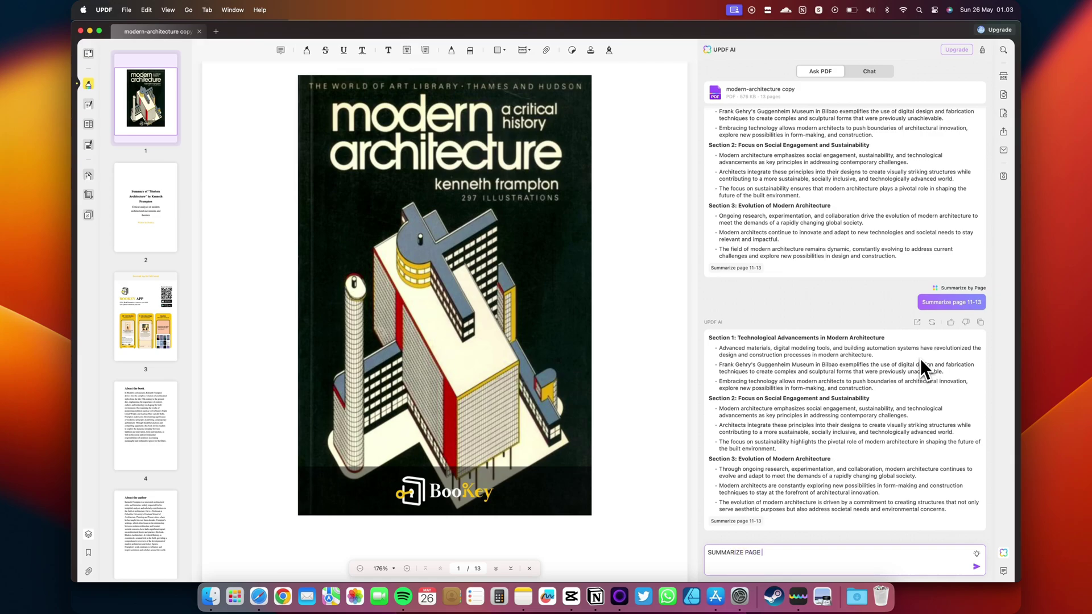
text(1-10)
key(Return)
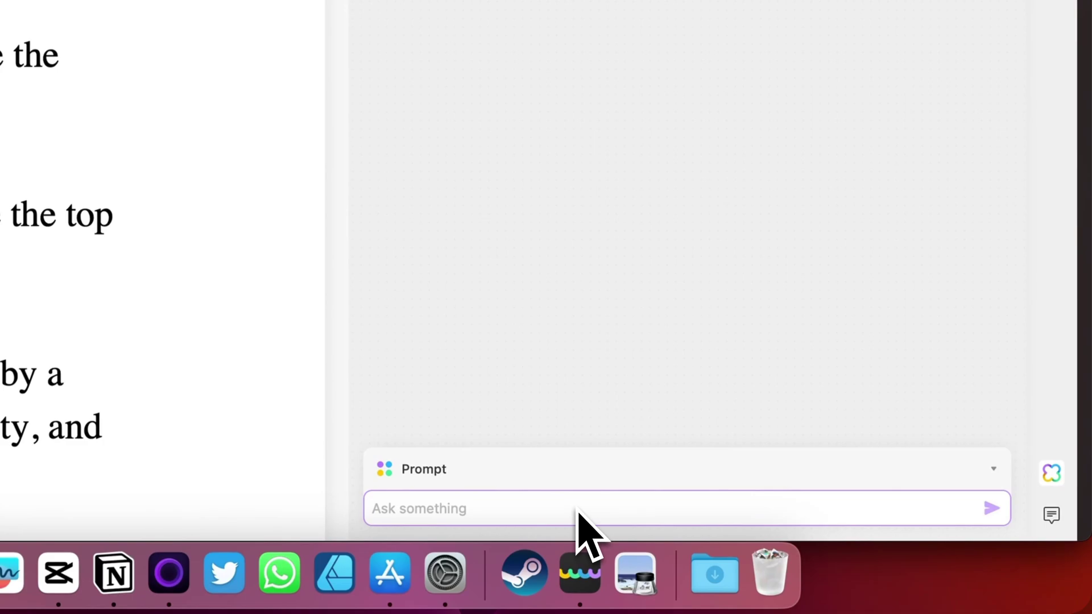
- Ask the AI chat to 'explain modern architecture'
text(su)
text(plao)
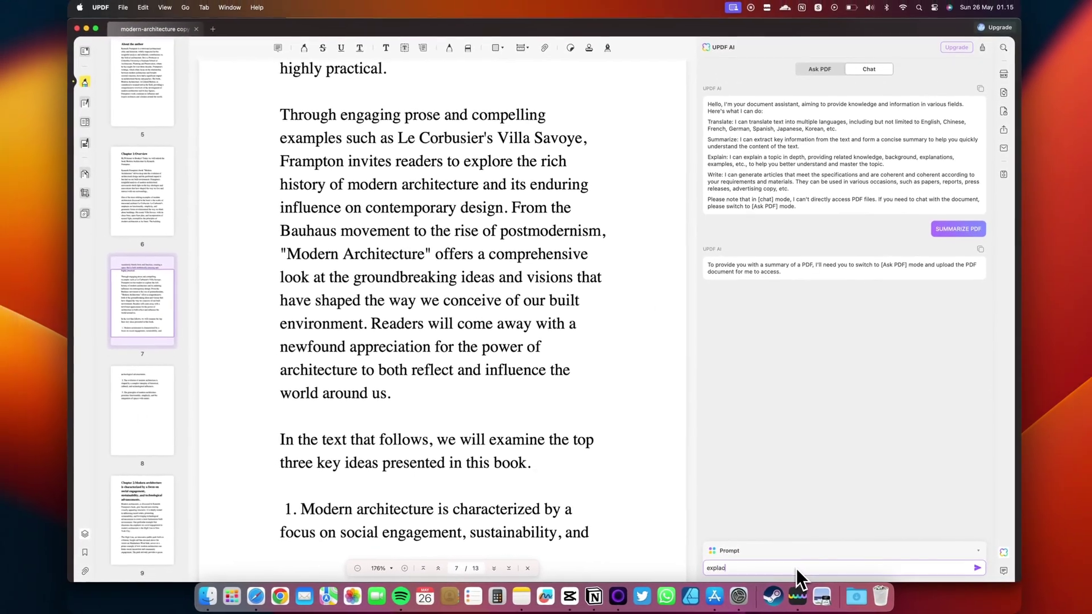
key(BackSpace)
text(in )
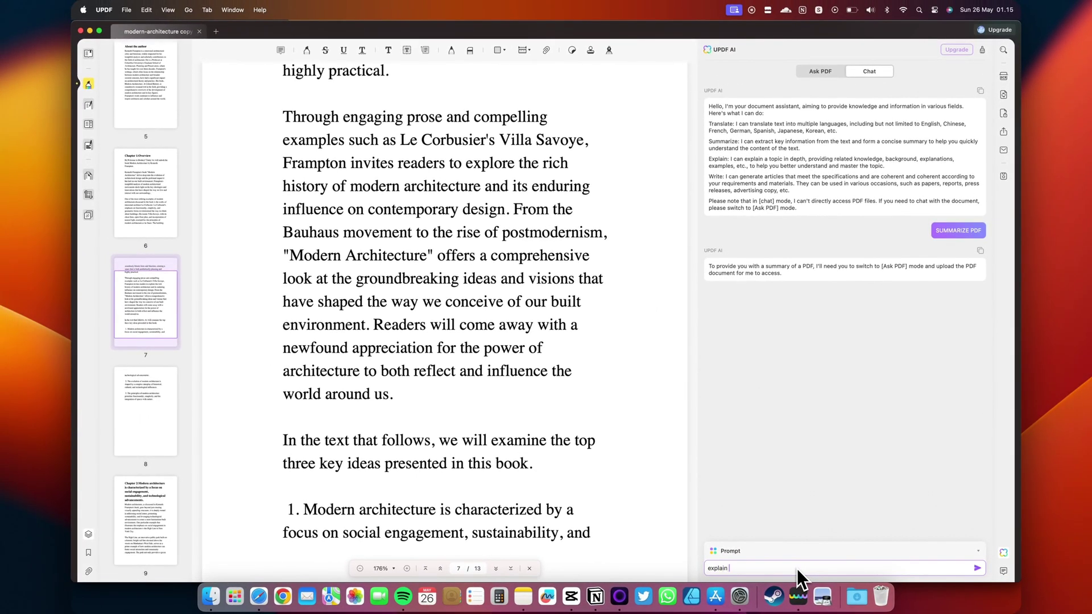
text(modern )
text(arc)
text(hitecture)
key(Return)
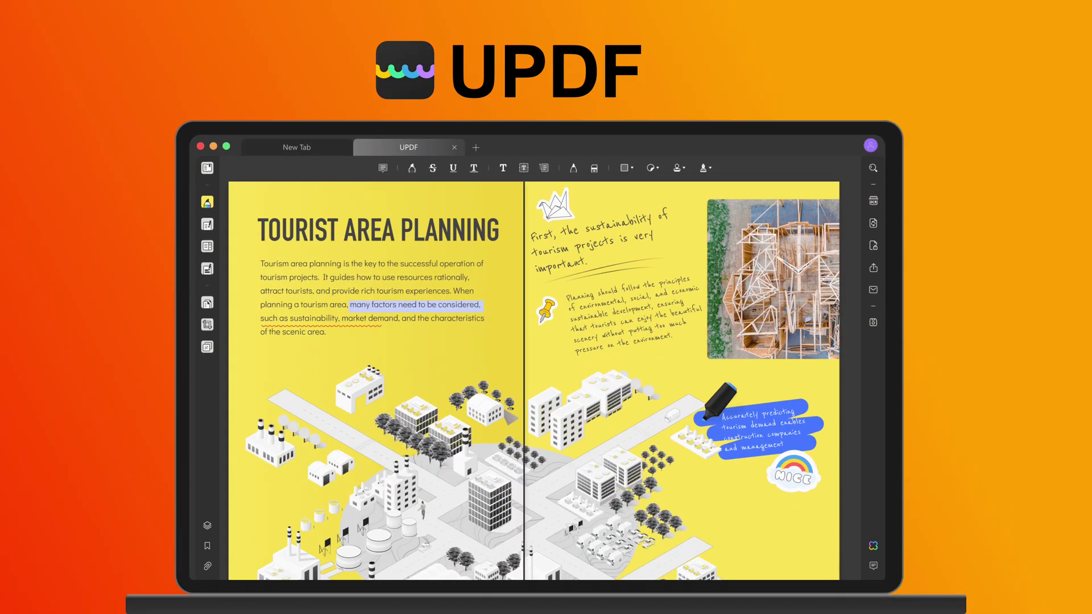